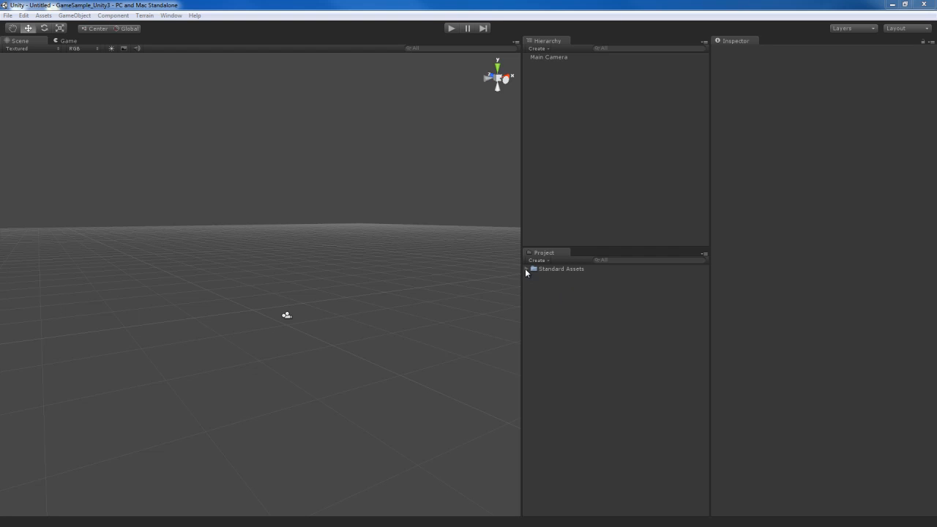
Step: Create a new folder named Warehouse at the top level of the project assets
click(526, 269)
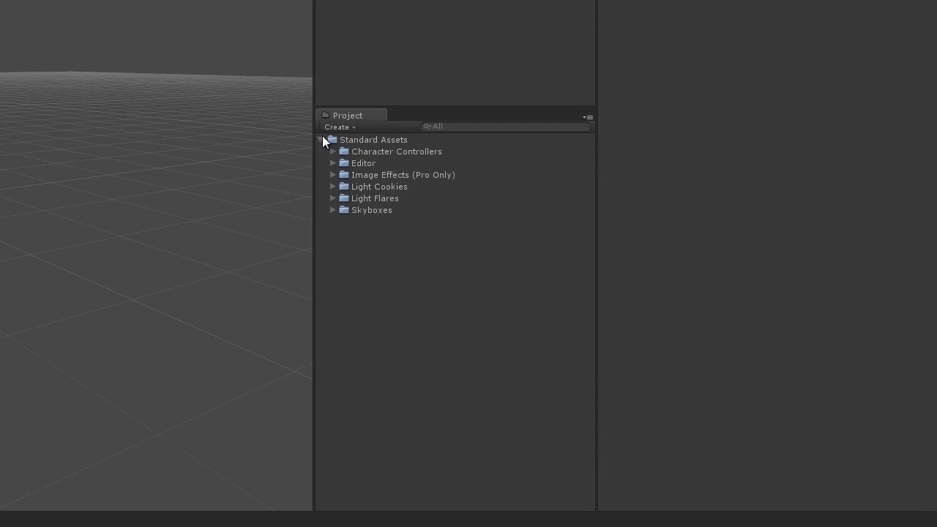
click(321, 138)
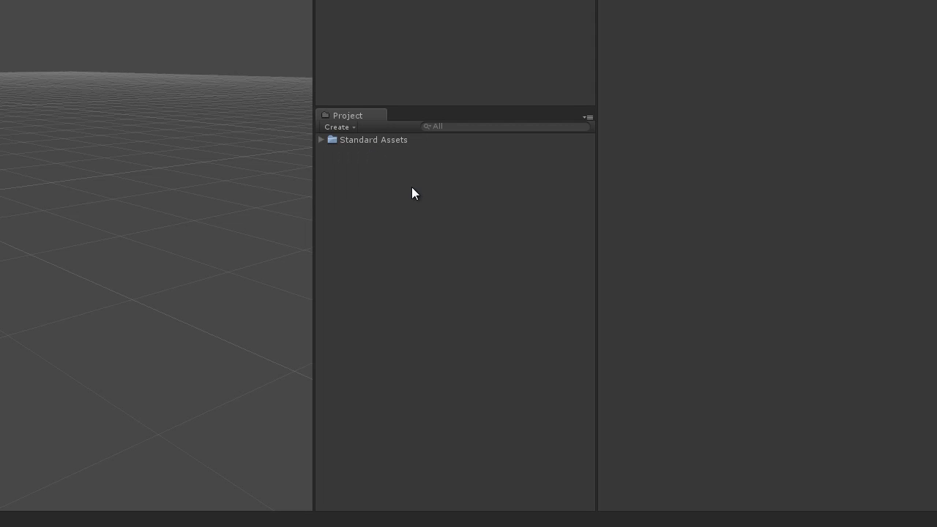
right_click(390, 179)
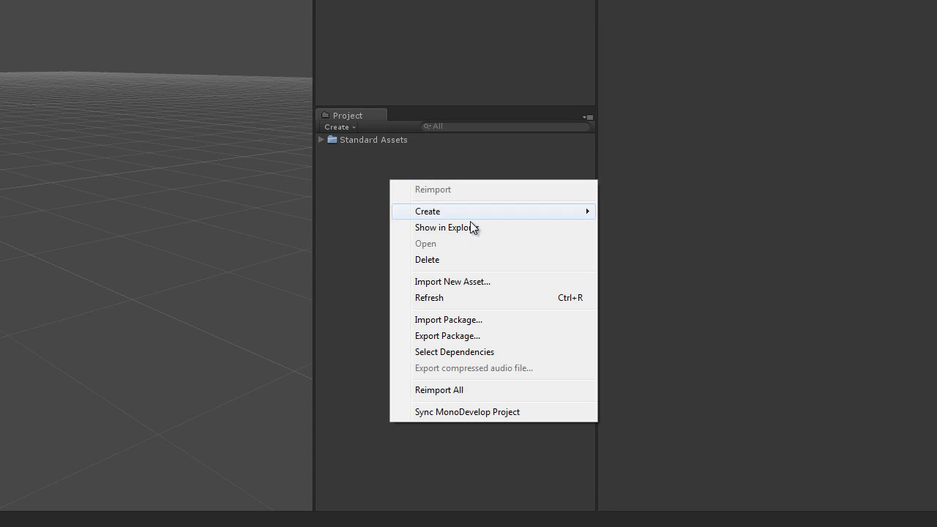
mouse_move(471, 210)
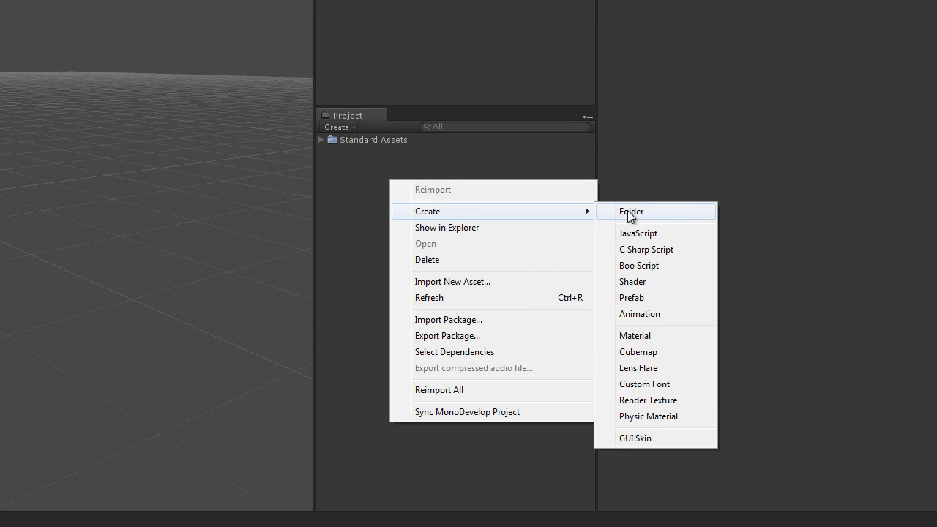
click(629, 212)
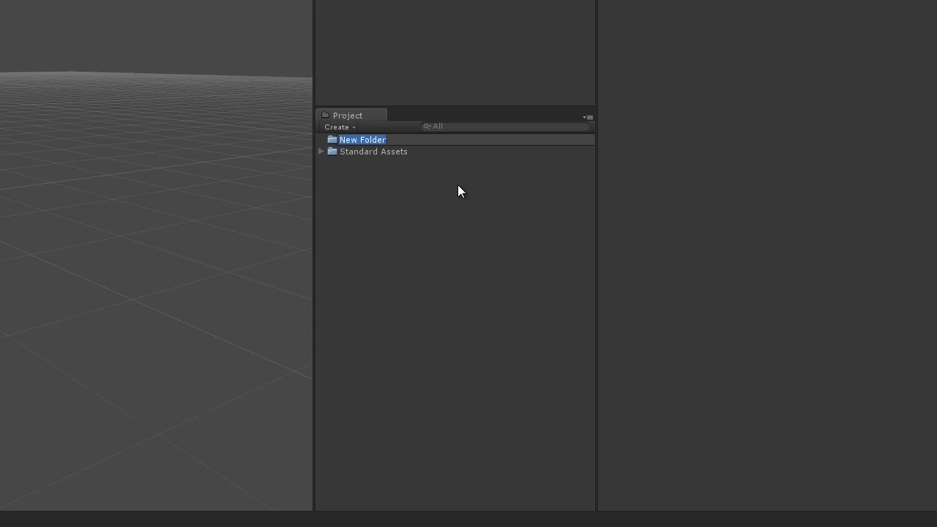
text(Warehouse)
key(Return)
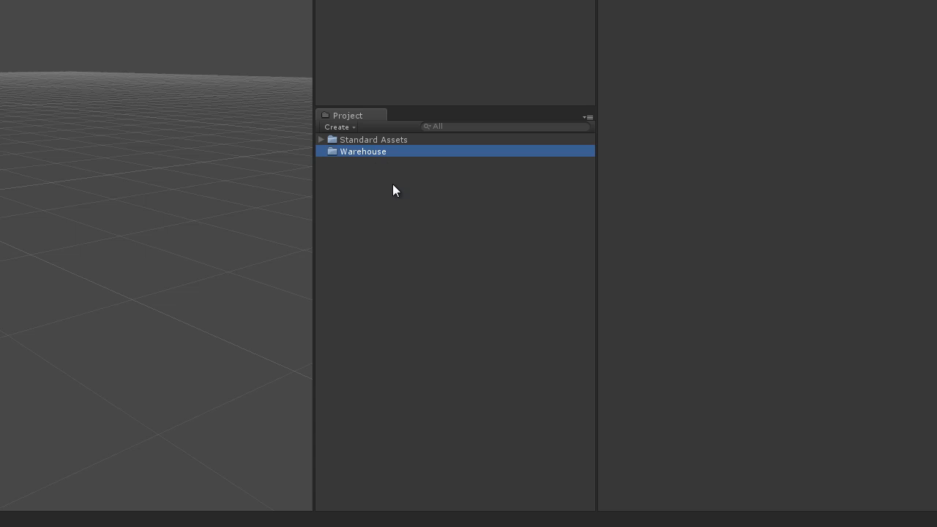
Step: Create a subfolder named Meshes inside the Warehouse folder
right_click(364, 153)
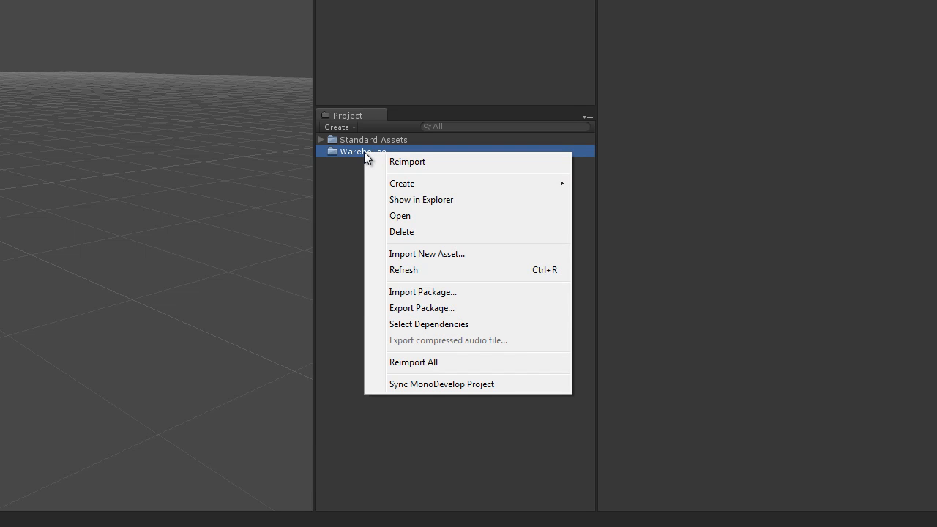
mouse_move(467, 184)
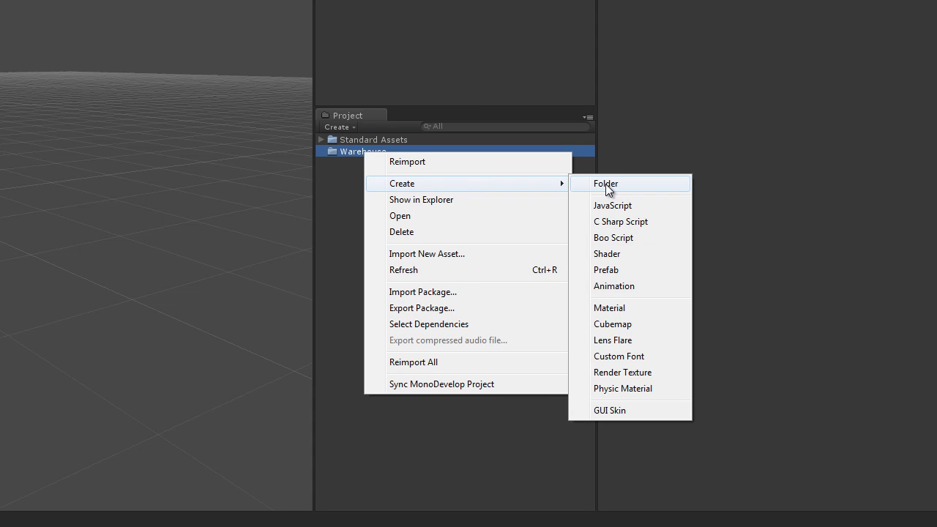
click(607, 185)
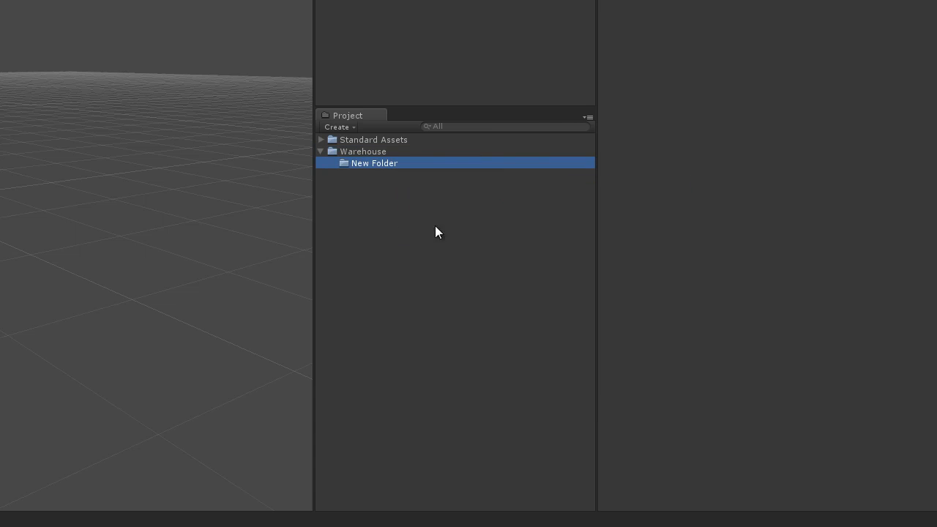
click(386, 164)
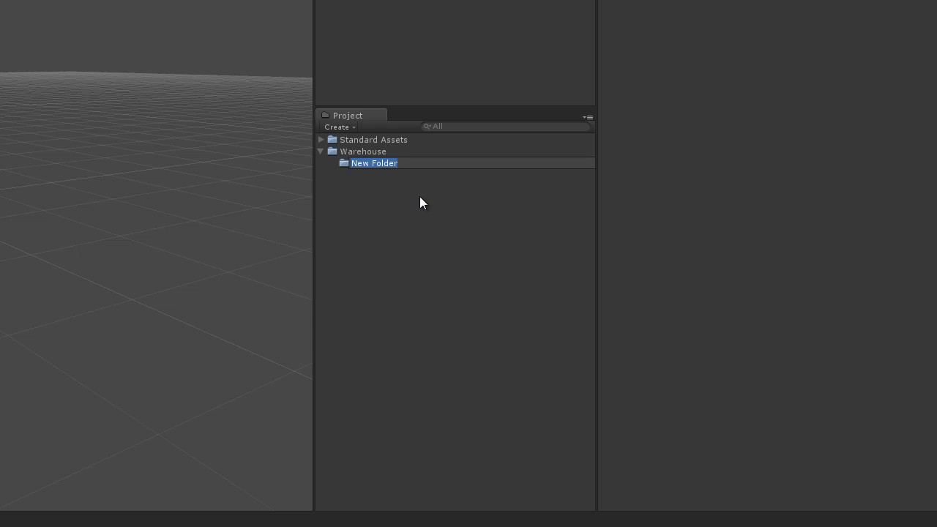
text(Meshes)
key(Return)
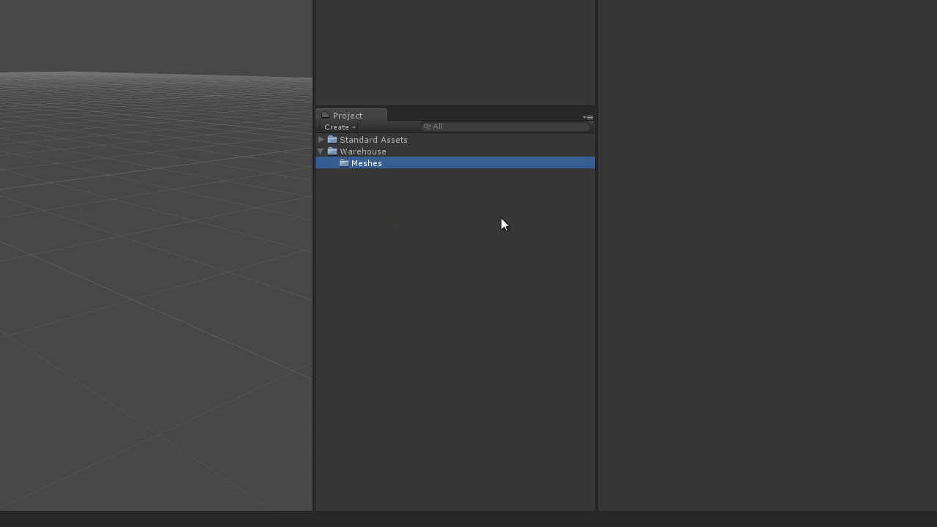
Step: Import Cables_and_Pipes.fbx from Unity_Tutorial_Projects > Game_Assets > Meshes into the Warehouse project's Meshes folder
click(373, 220)
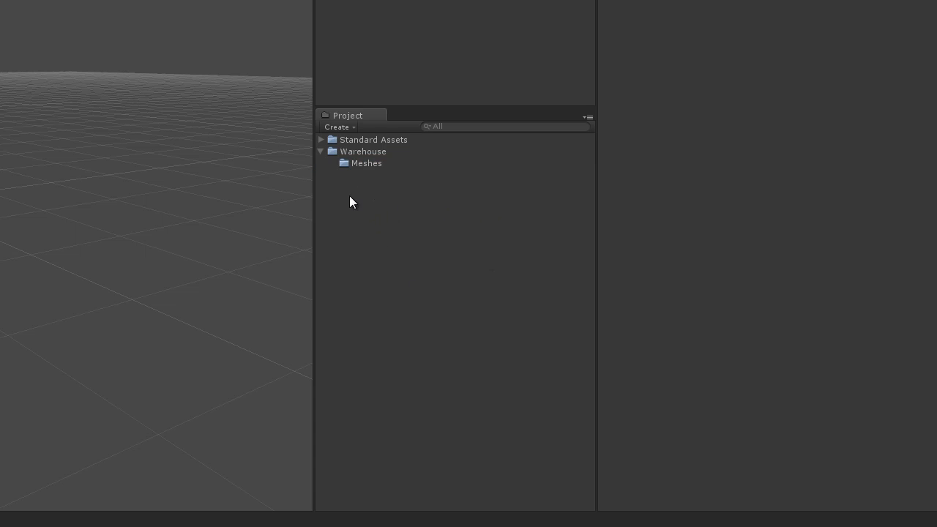
click(371, 152)
click(370, 163)
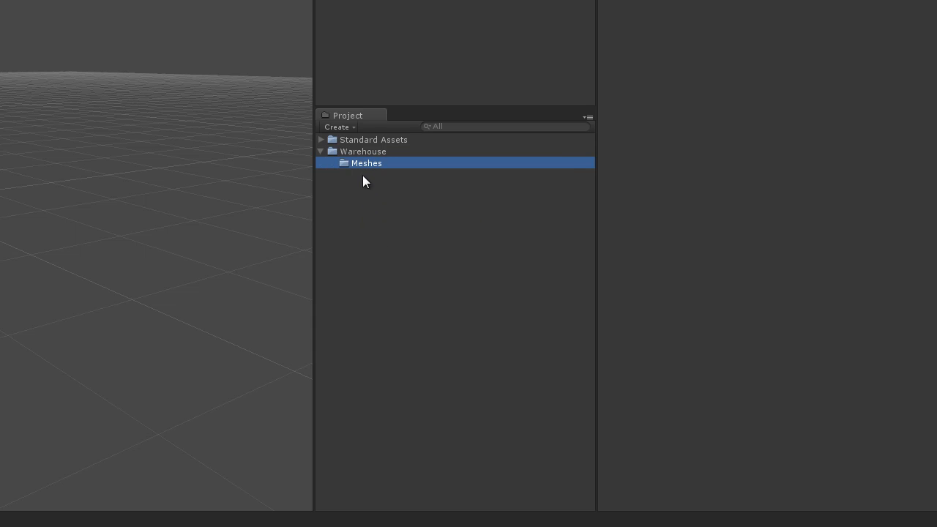
right_click(365, 165)
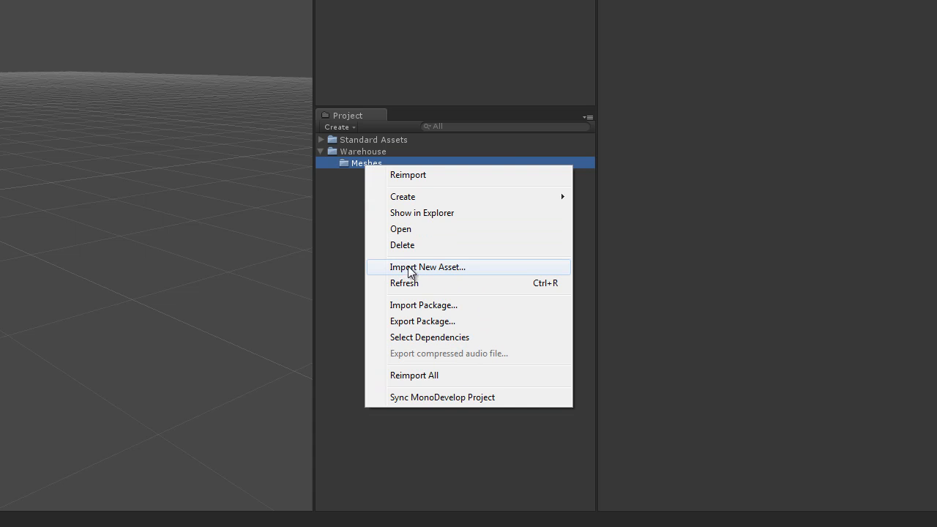
click(448, 271)
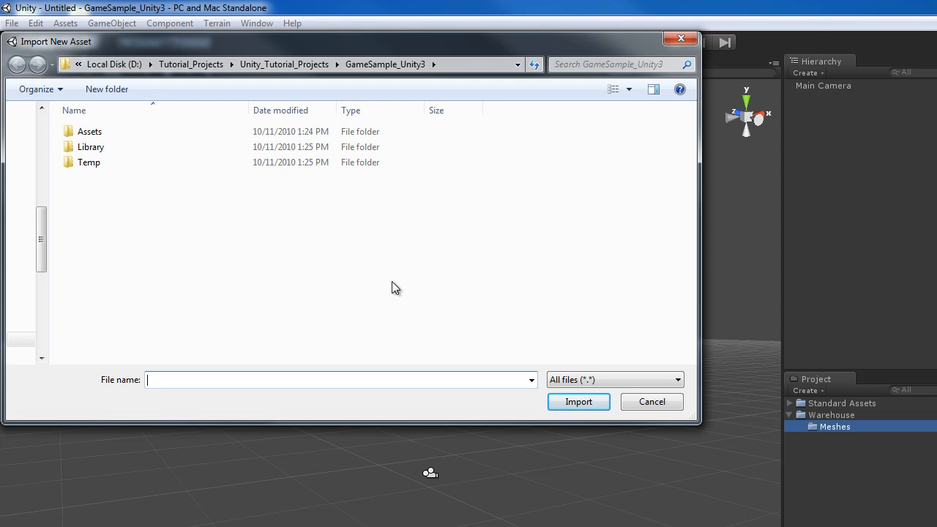
click(307, 65)
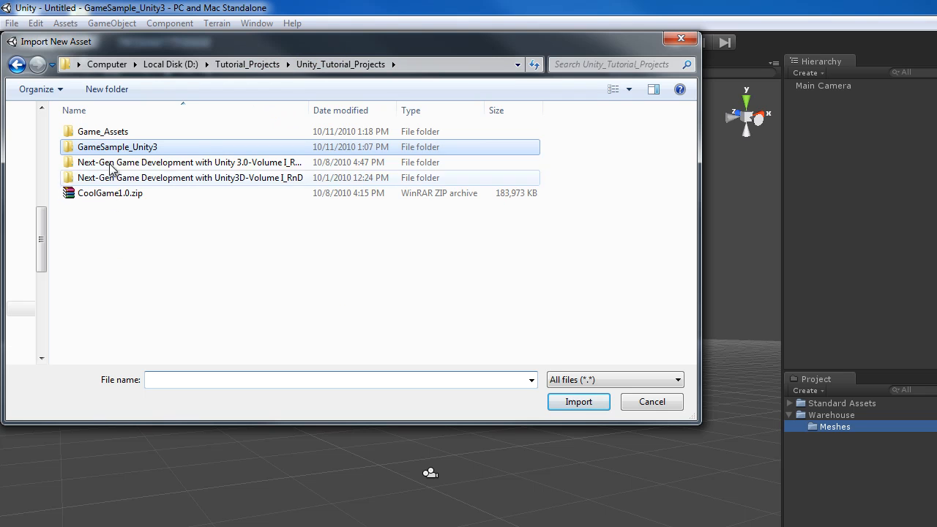
click(118, 134)
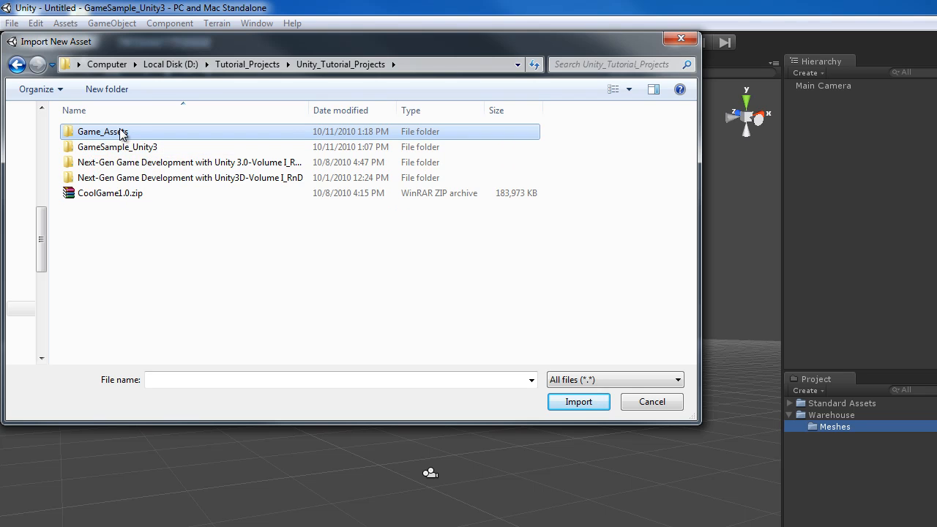
double_click(121, 133)
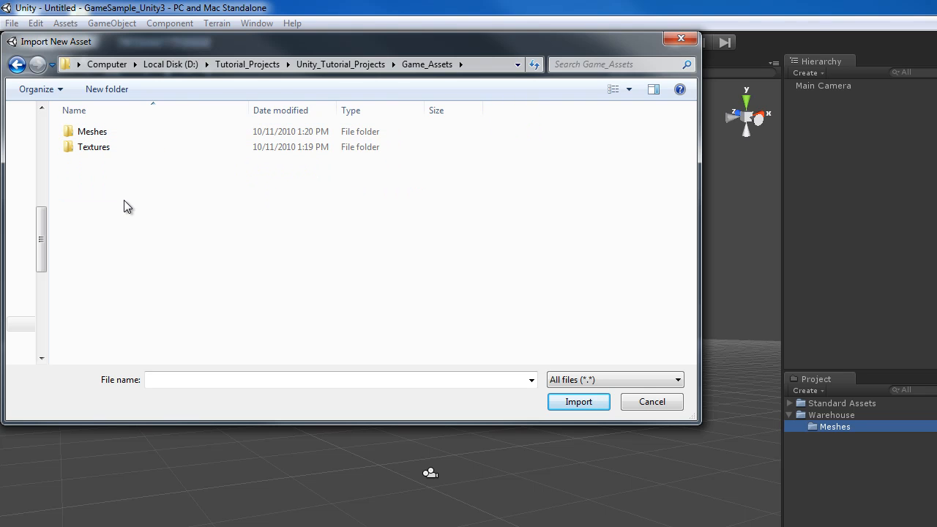
click(96, 134)
click(98, 150)
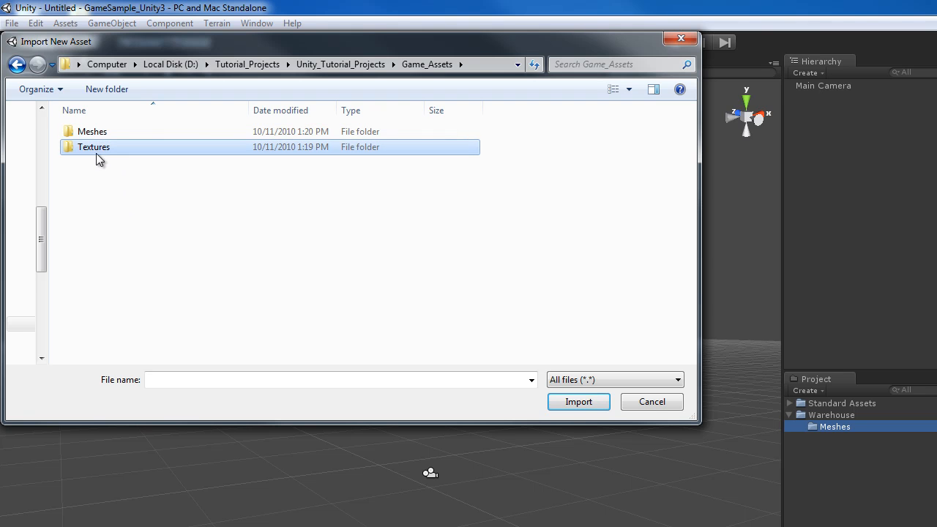
click(96, 134)
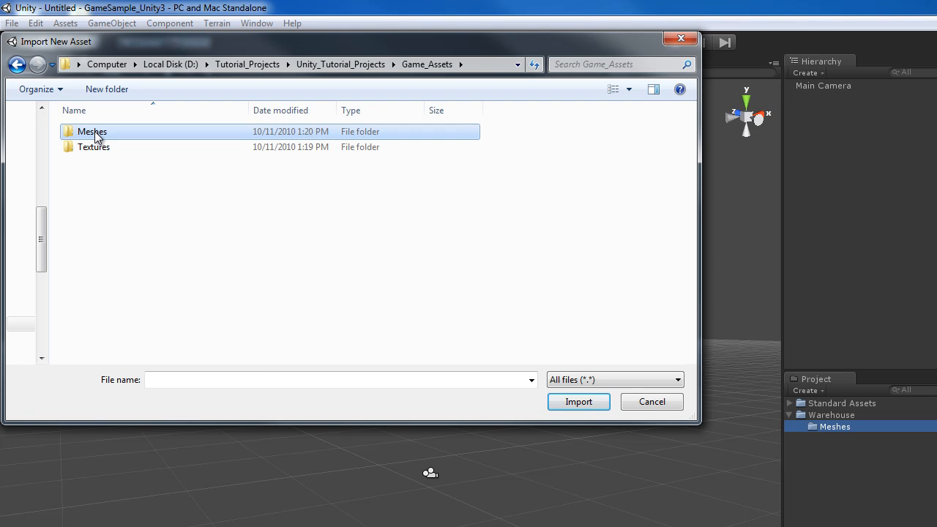
double_click(95, 135)
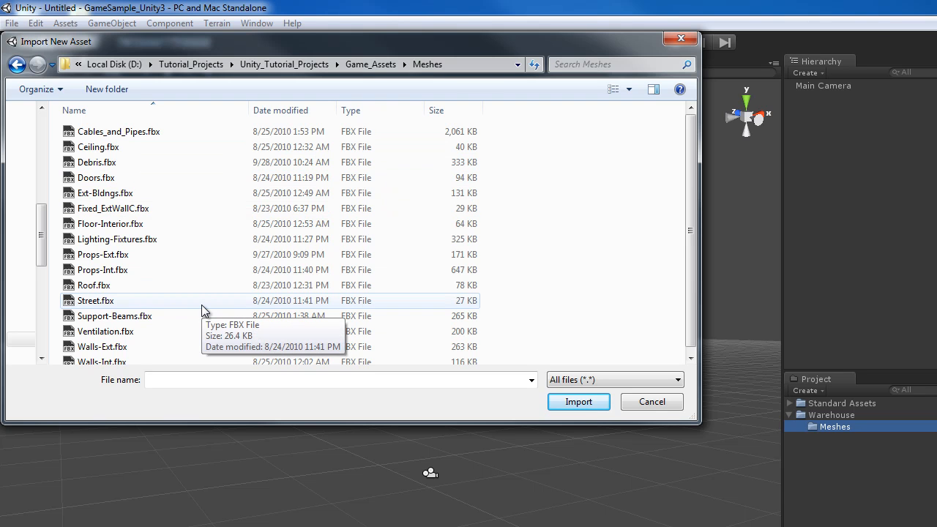
double_click(138, 137)
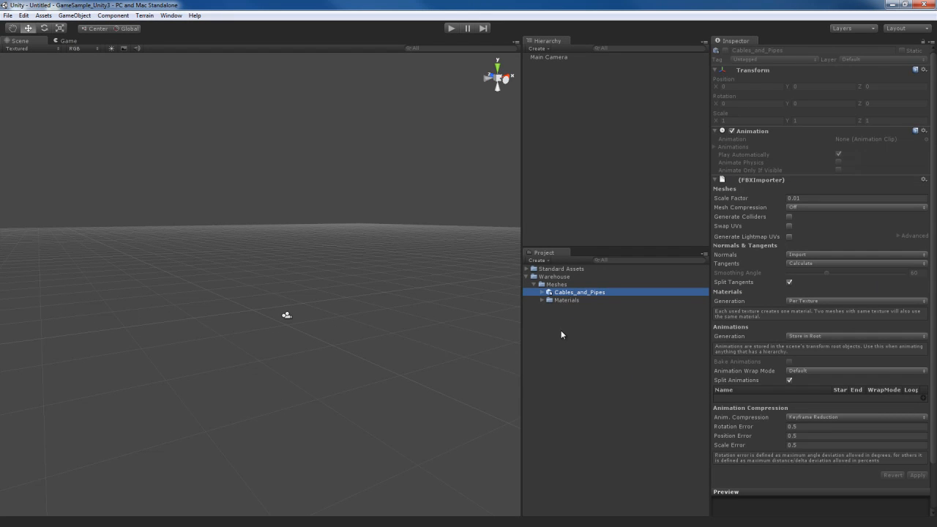
Step: Examine each material in the Materials folder that came with the imported Cables_and_Pipes mesh, and collapse the folder
click(560, 300)
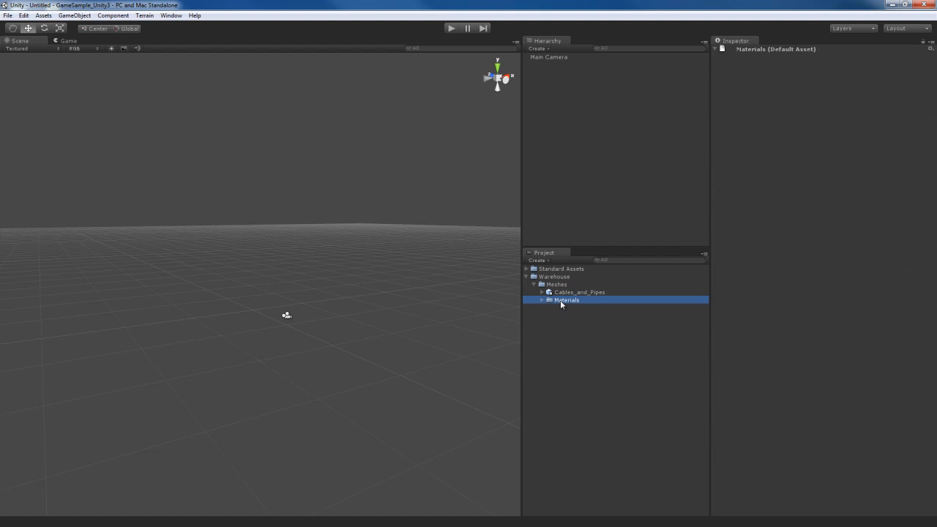
click(542, 300)
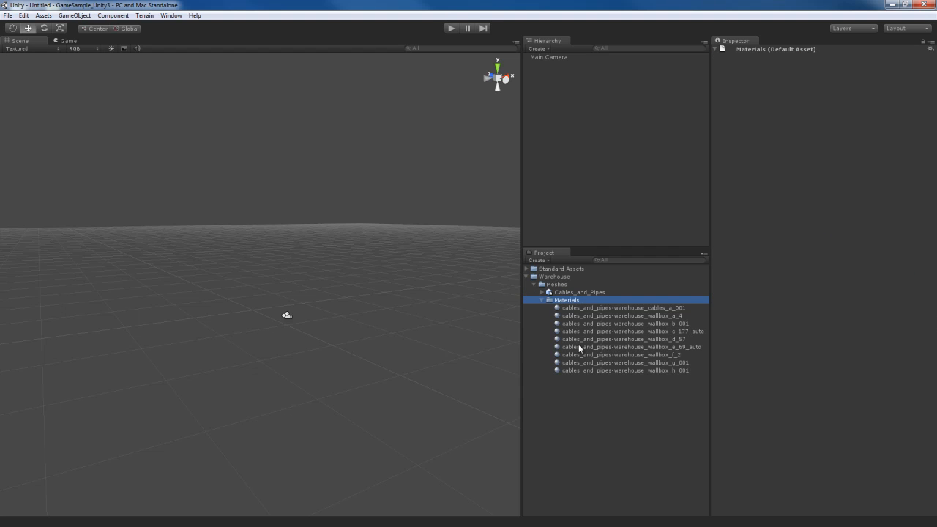
click(600, 308)
click(600, 317)
click(601, 325)
click(600, 337)
click(598, 348)
click(602, 362)
click(605, 370)
click(605, 362)
click(604, 354)
click(605, 347)
click(605, 339)
click(608, 331)
click(609, 323)
click(609, 315)
click(610, 308)
click(543, 300)
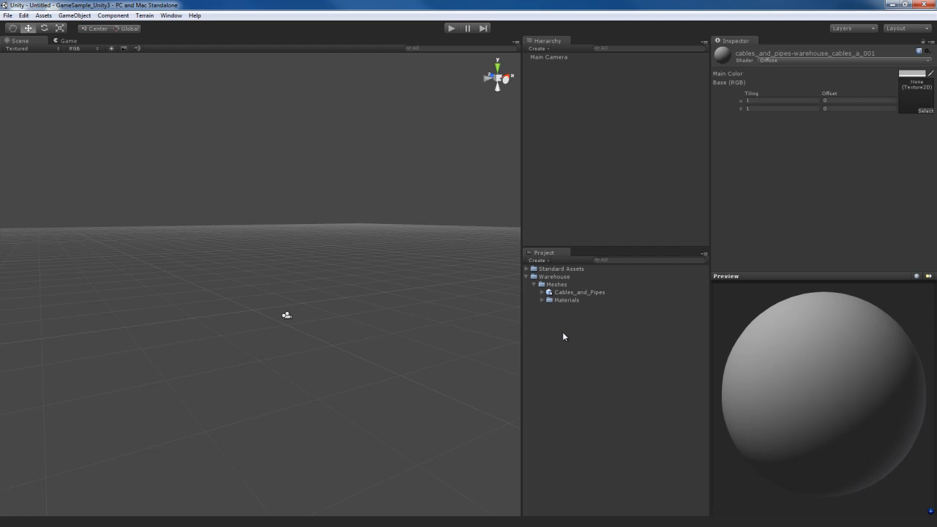
right_click(558, 285)
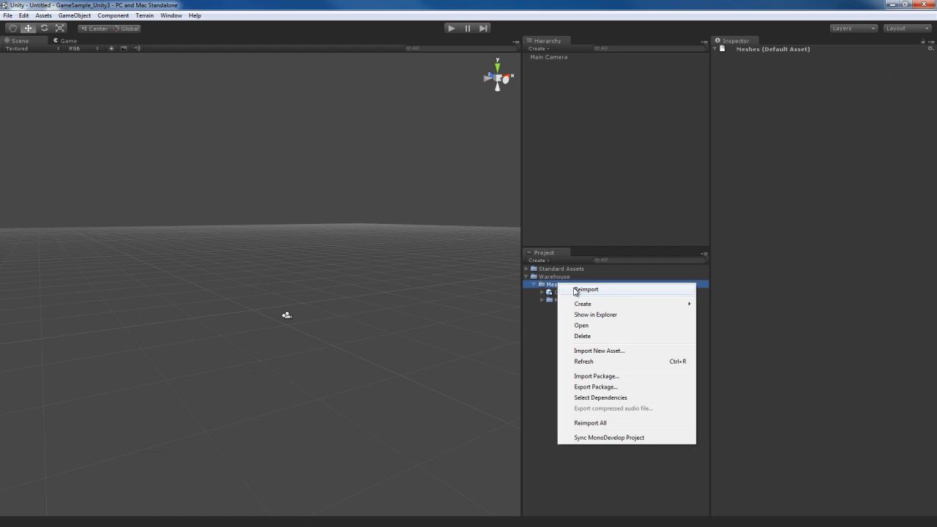
click(613, 350)
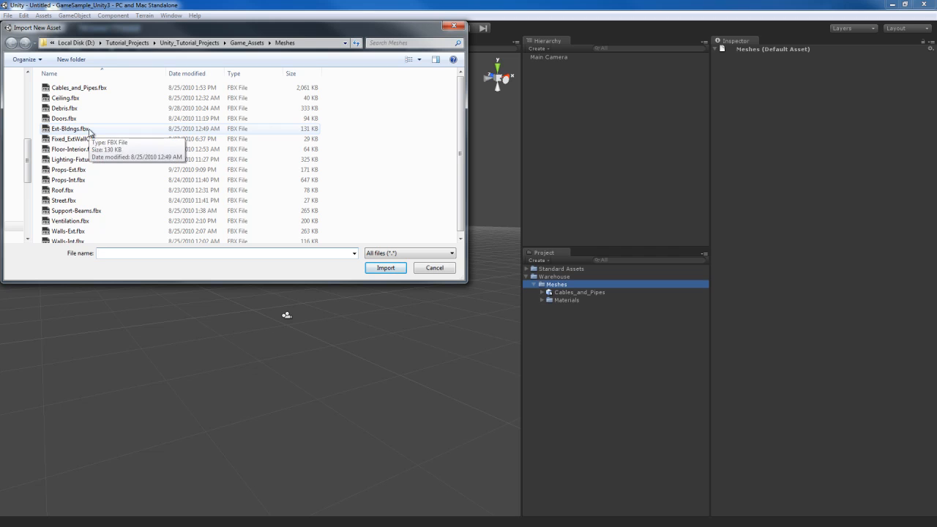
click(76, 89)
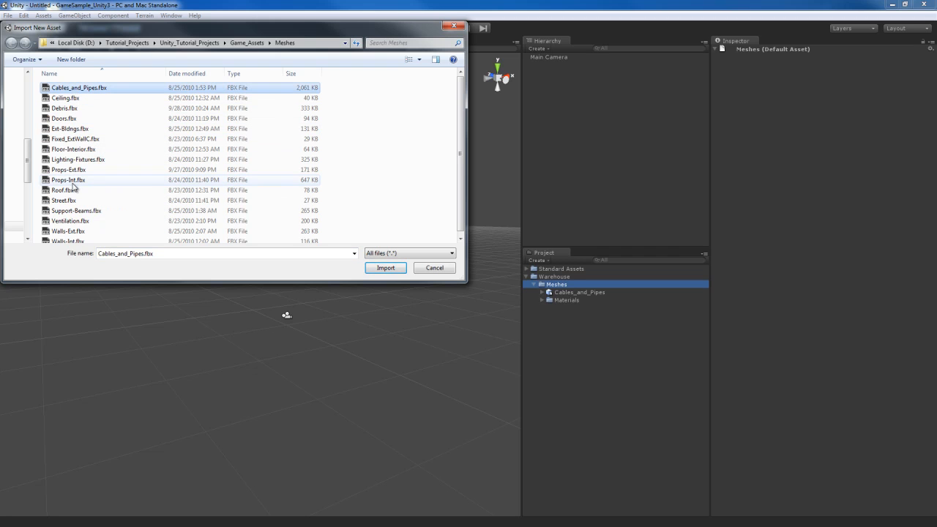
click(73, 182)
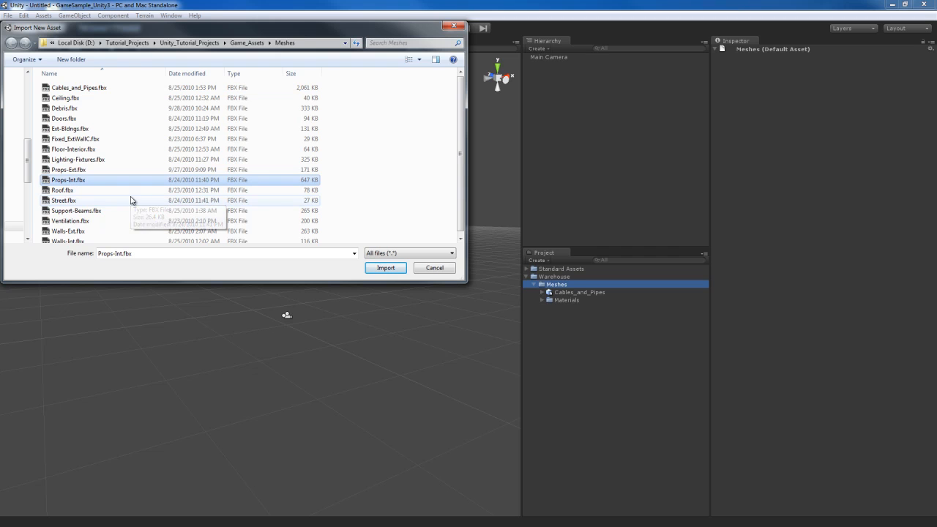
click(76, 90)
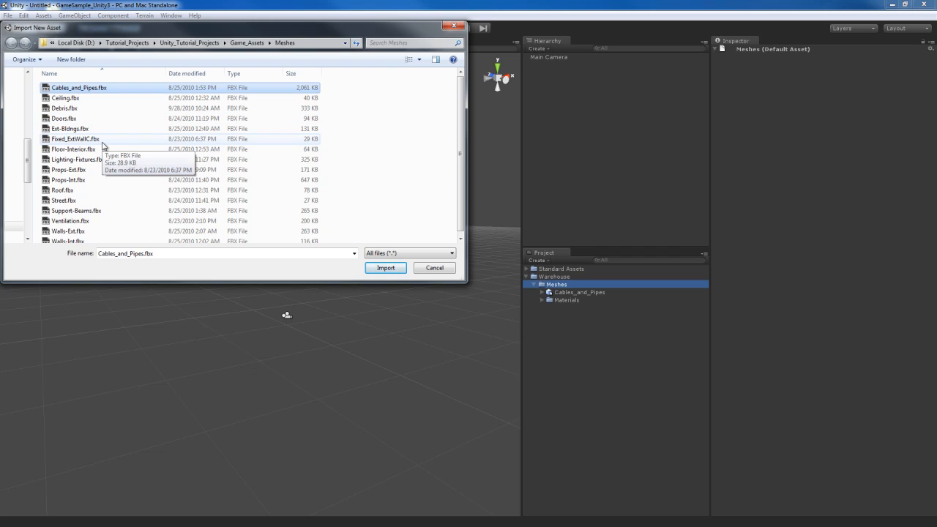
scroll(120, 184, down, 1)
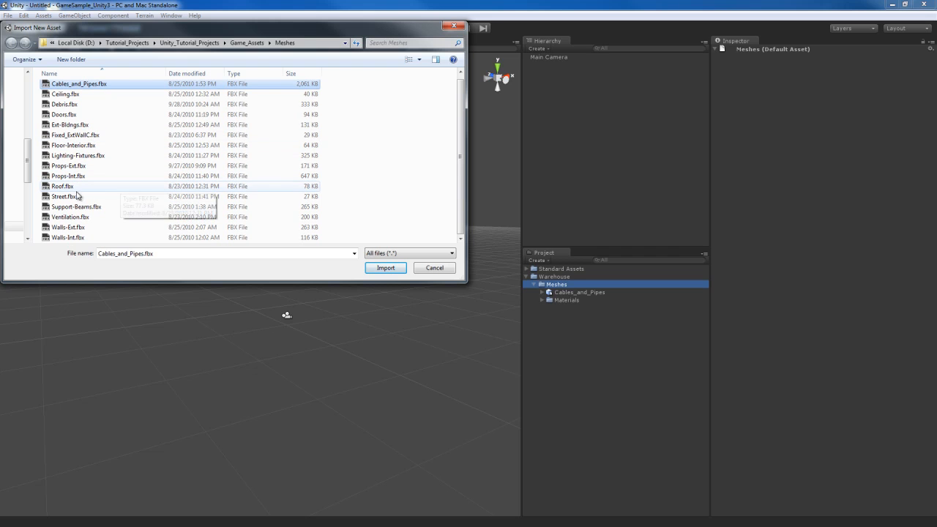
scroll(126, 210, up, 1)
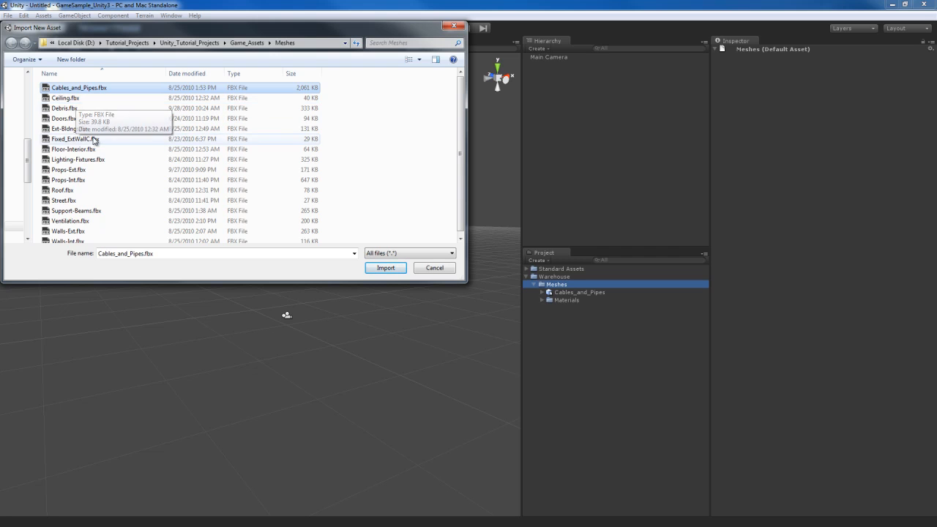
click(435, 267)
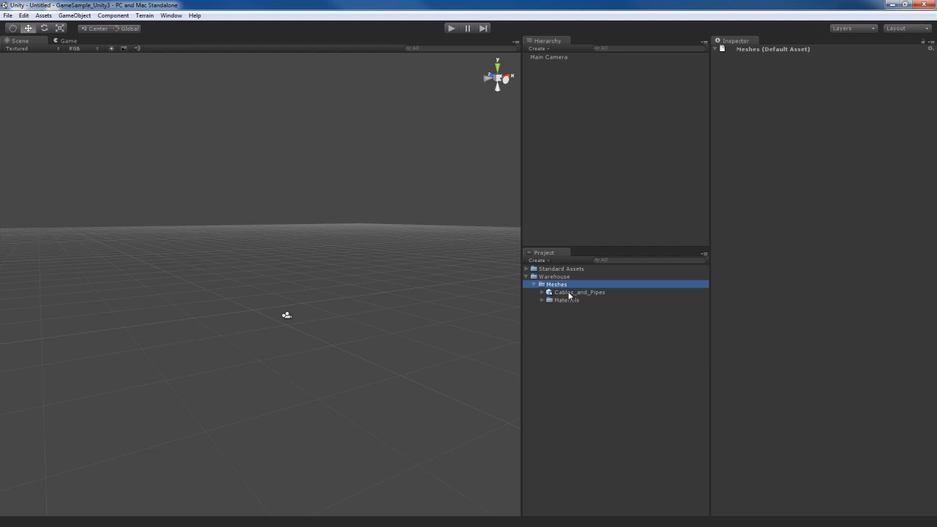
Step: Delete the Cables_and_Pipes mesh and the Materials folder from the Warehouse project's Meshes folder
click(569, 293)
shift+click(568, 301)
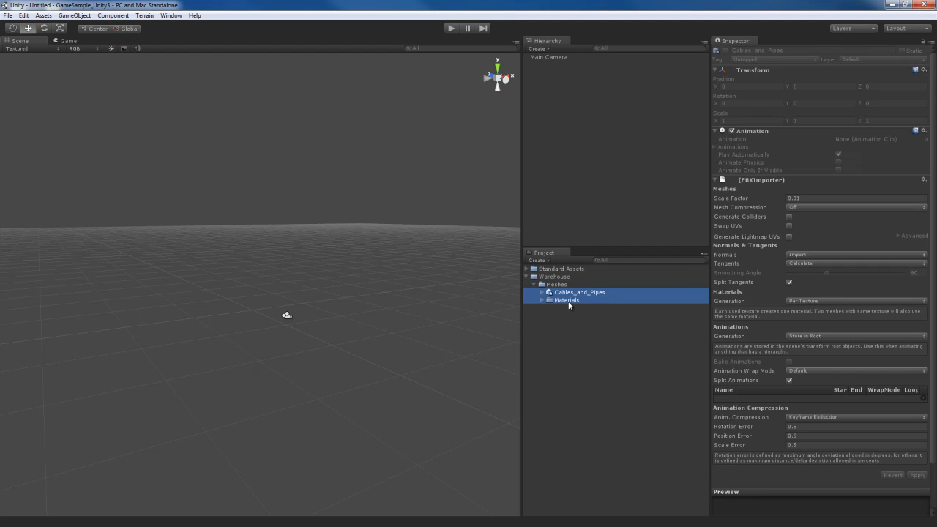
key(Delete)
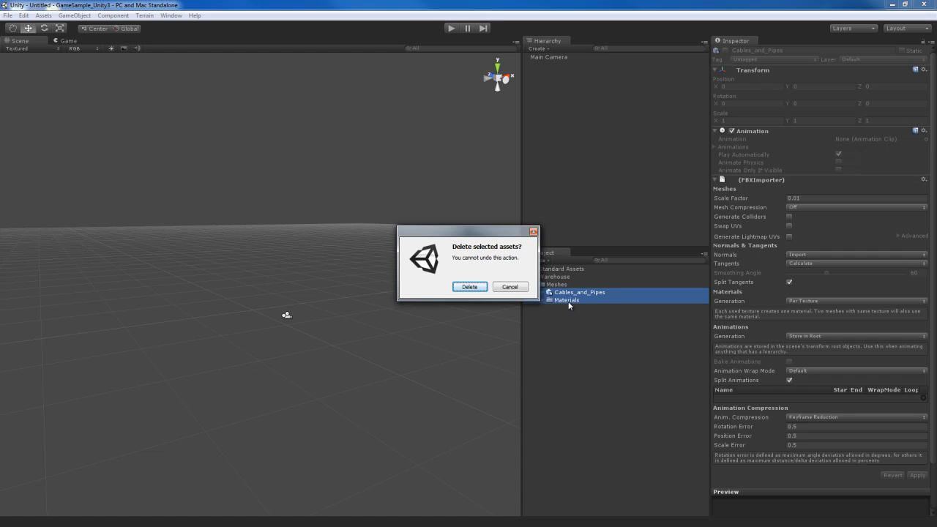
key(Return)
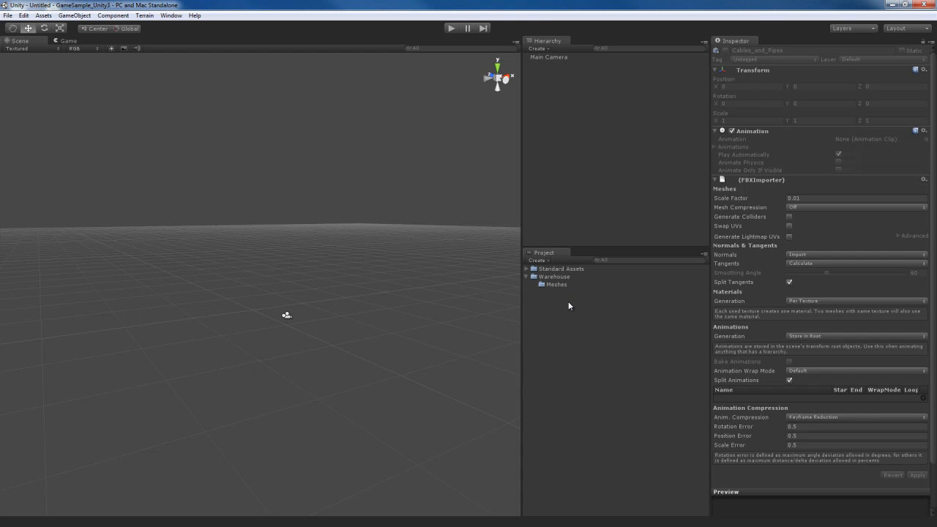
Step: In Windows Explorer, copy all the FBX files from Unity_Tutorial_Projects > Game_Assets > Meshes
click(561, 285)
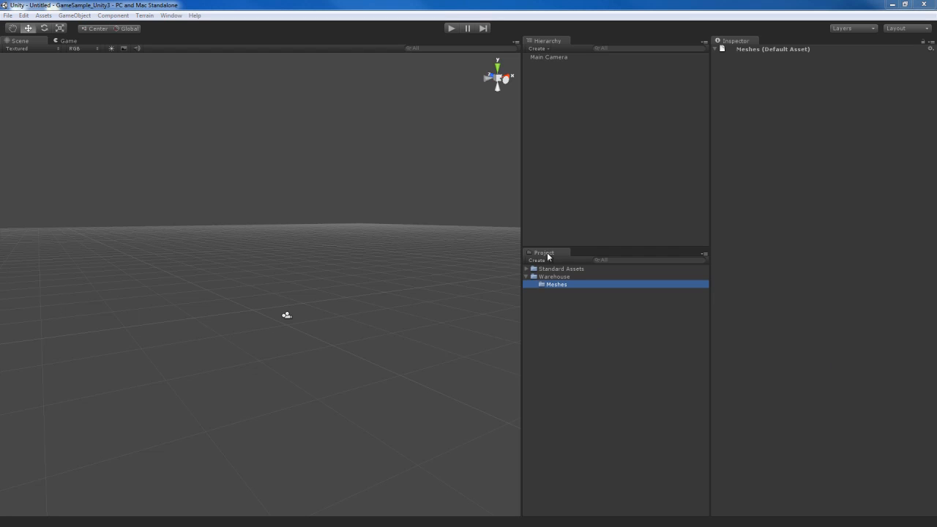
drag(936, 22, 672, 33)
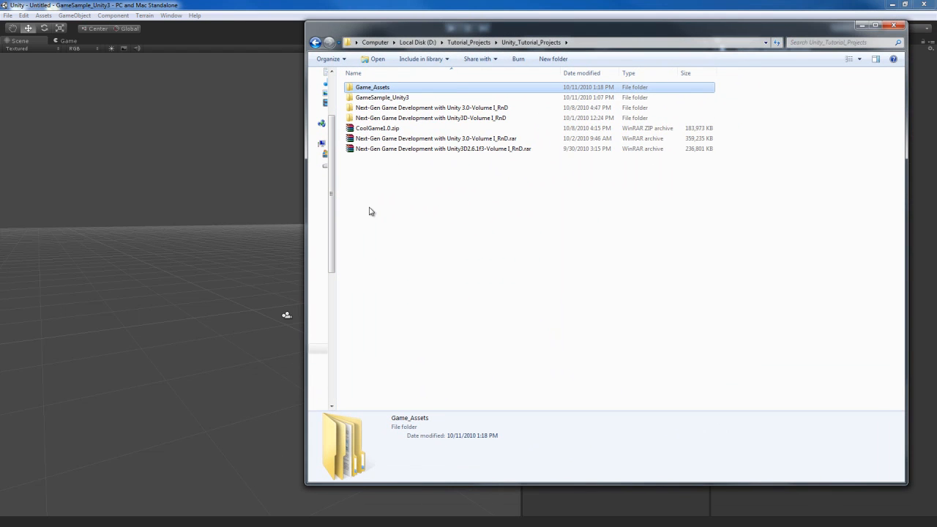
double_click(381, 90)
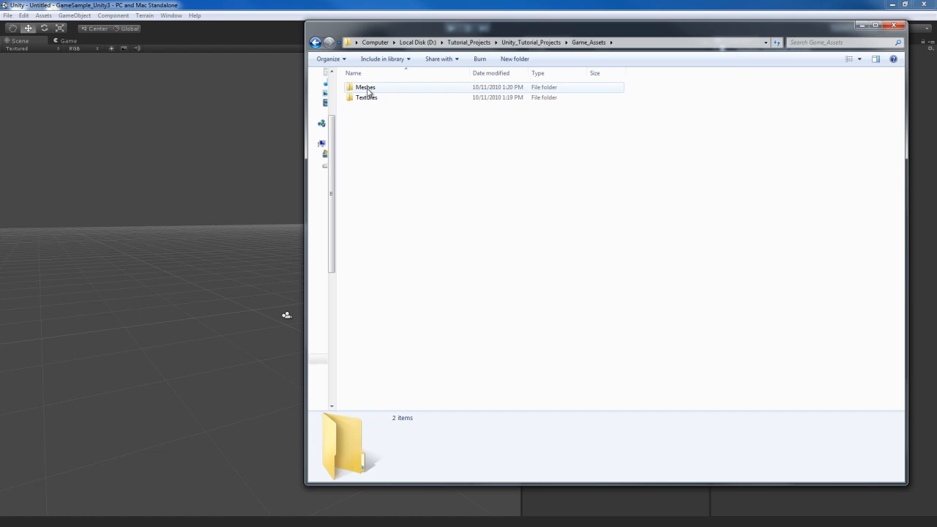
double_click(368, 89)
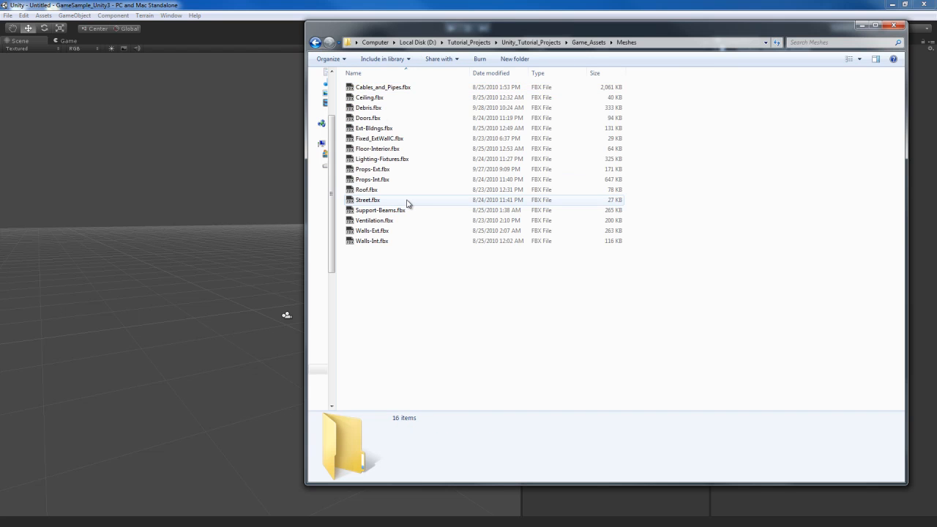
key(ctrl+a)
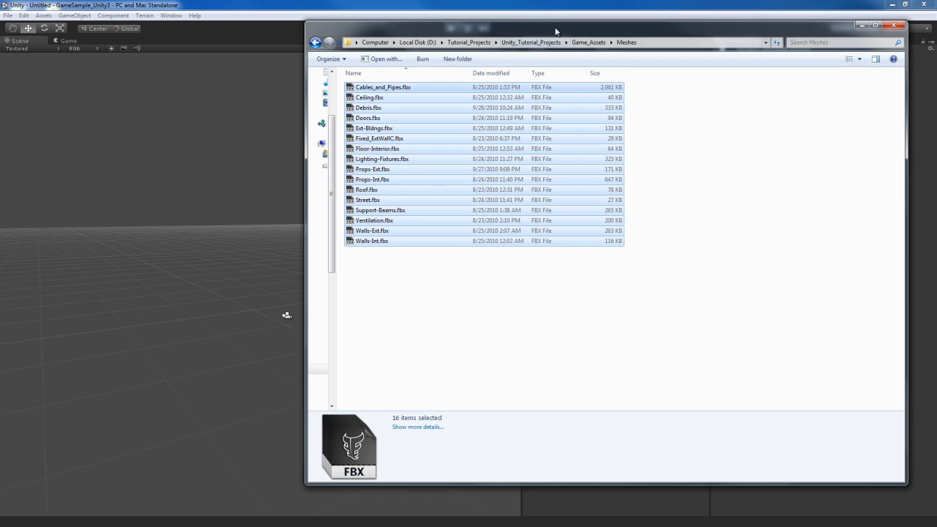
drag(634, 22, 936, 22)
drag(936, 65, 936, 65)
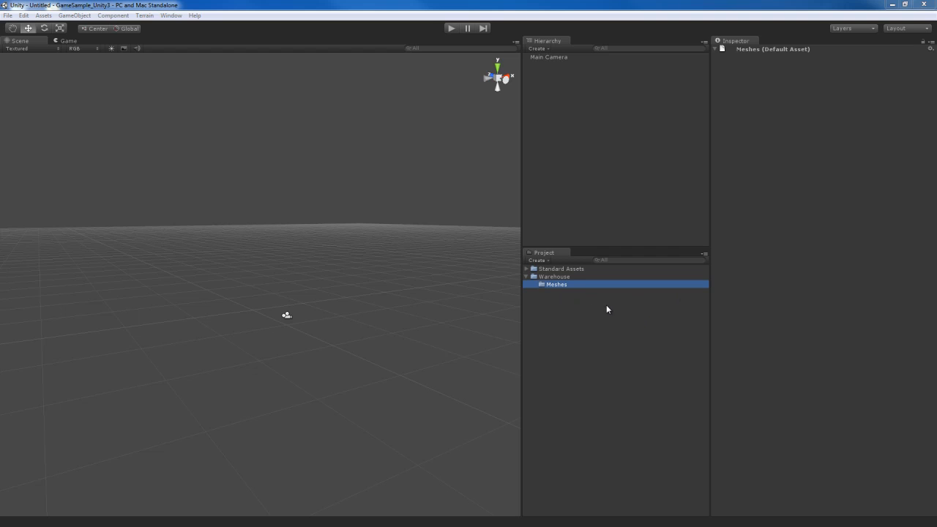
Step: Paste the copied FBX files into the project's Warehouse > Meshes folder in Windows Explorer, and return to Unity to import them
right_click(557, 285)
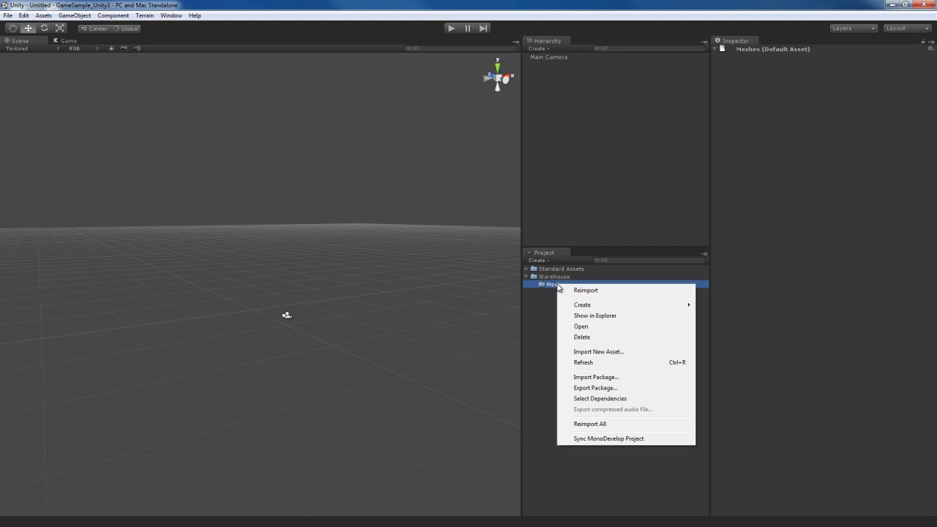
click(615, 318)
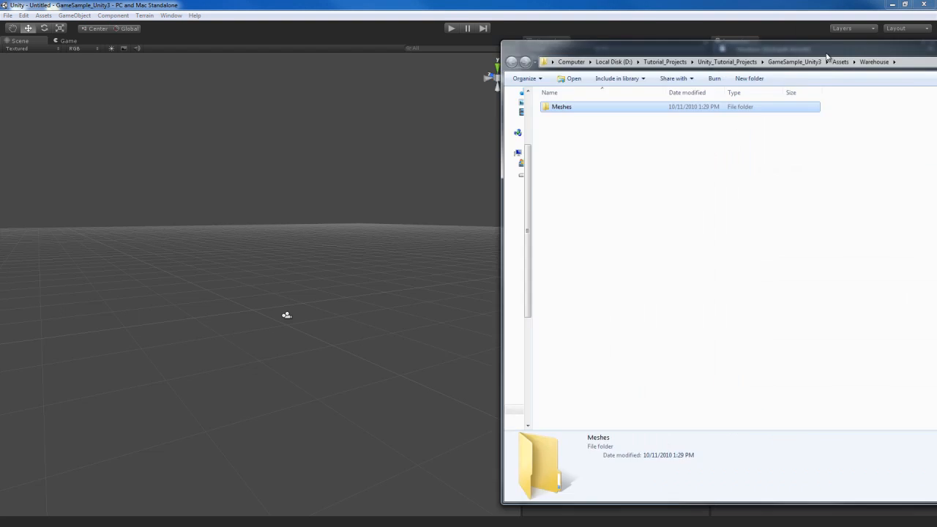
drag(829, 52, 516, 33)
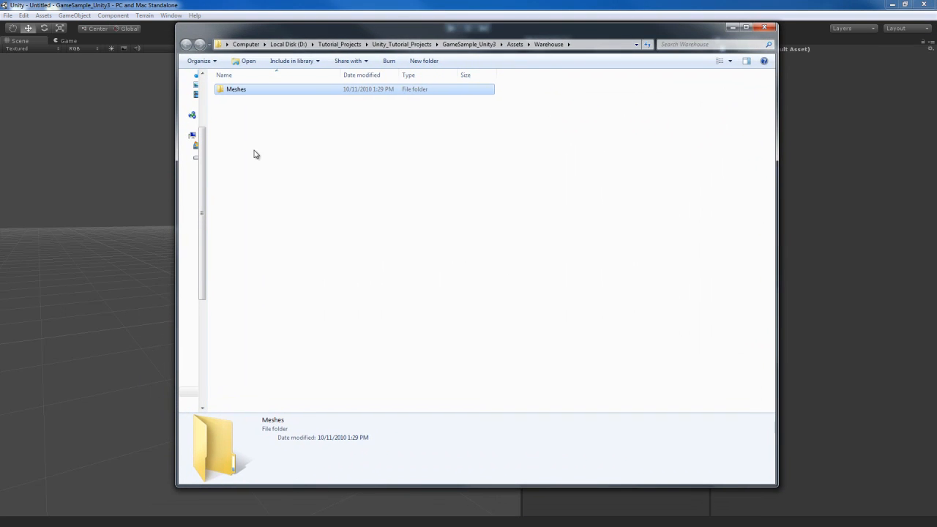
double_click(242, 91)
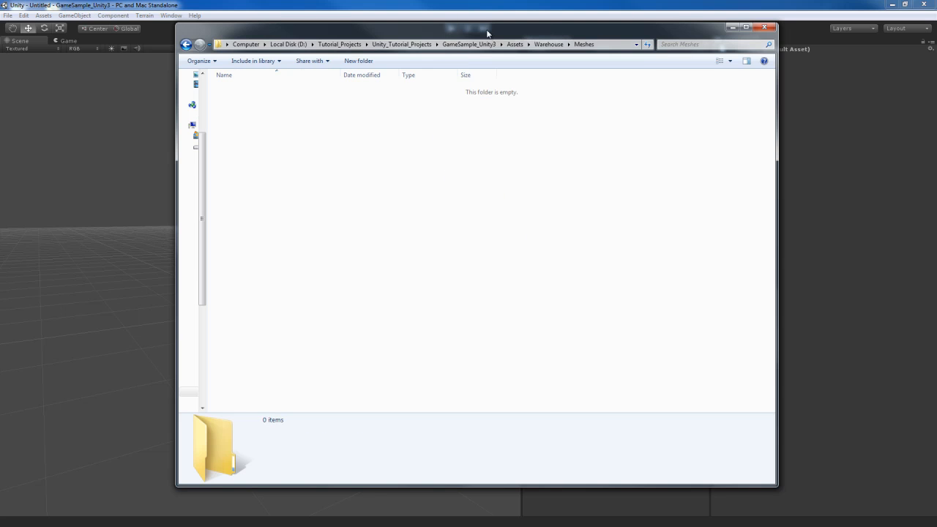
drag(469, 29, 0, 46)
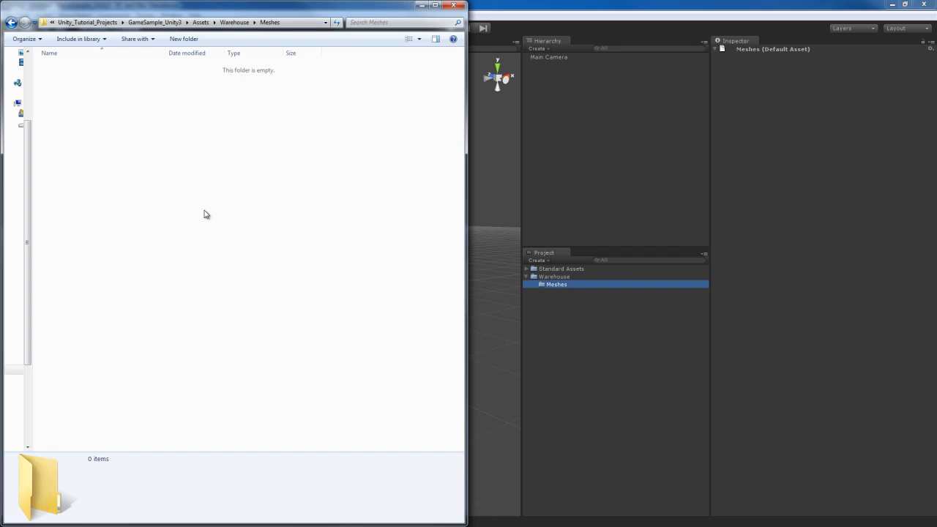
key(ctrl+v)
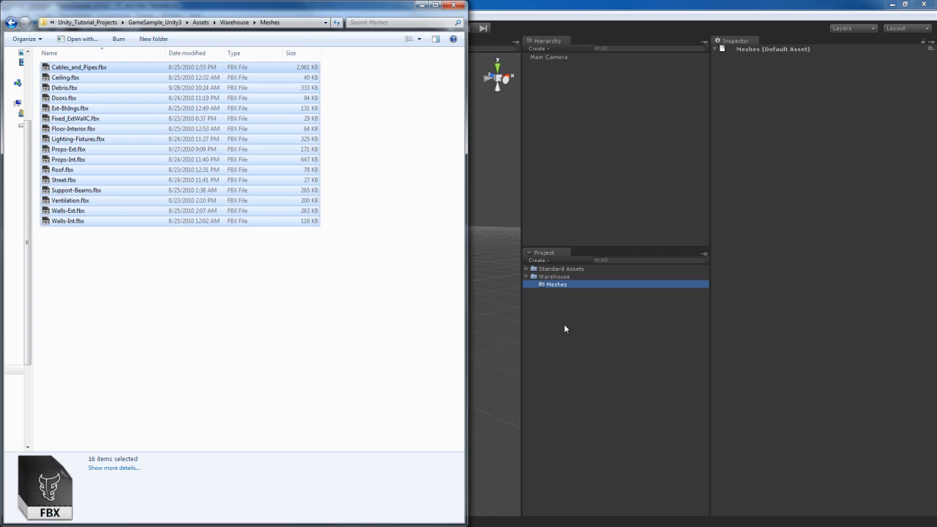
click(598, 313)
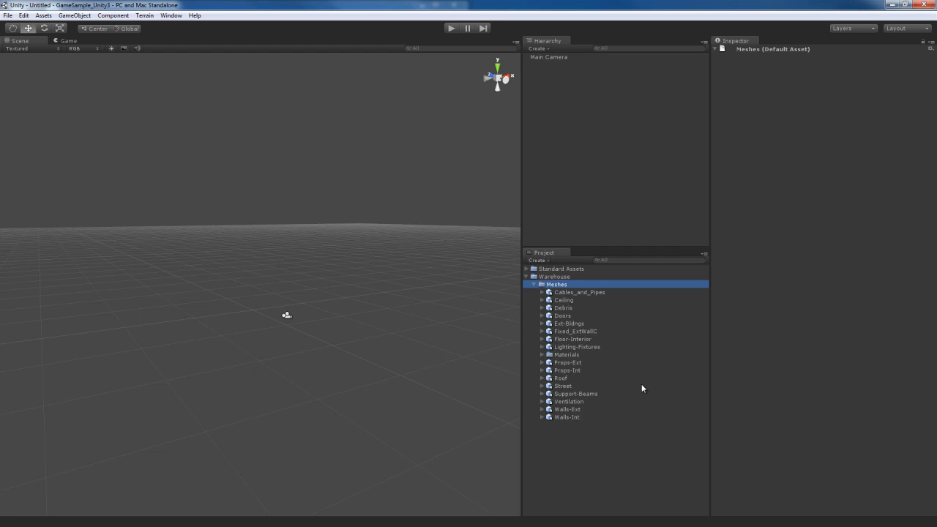
Step: Look through the materials generated for the imported meshes in the Materials folder, and collapse the folder
click(563, 354)
click(541, 355)
scroll(622, 395, down, 20)
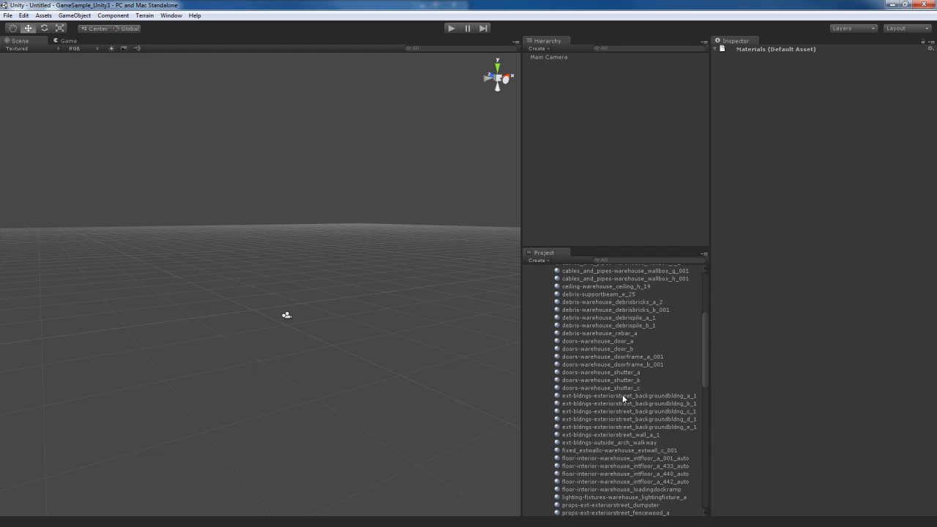
scroll(623, 397, up, 3)
scroll(623, 397, down, 3)
scroll(623, 398, up, 10)
scroll(623, 397, up, 10)
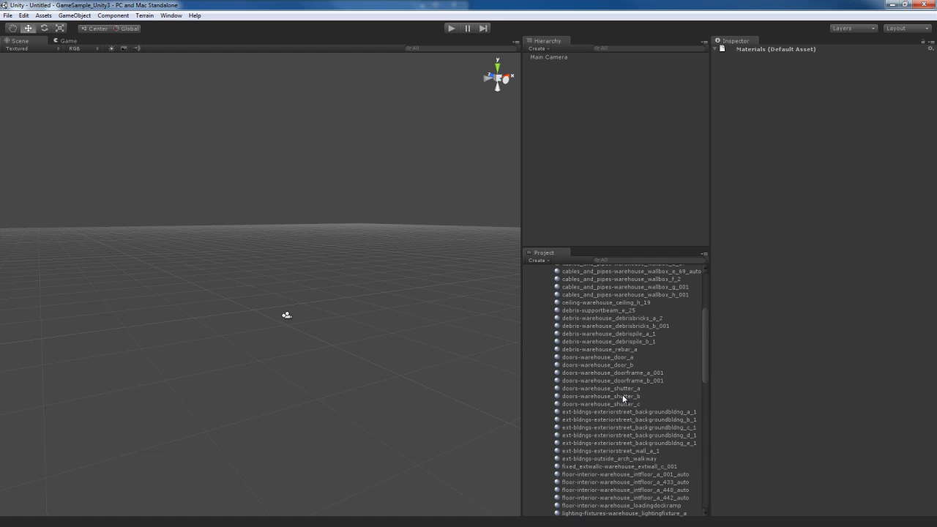
click(542, 354)
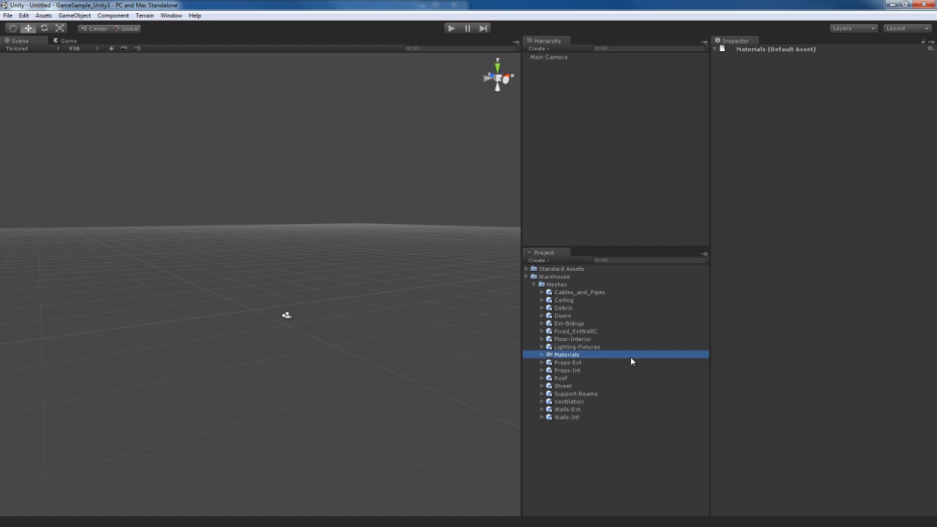
Step: Set the import Scale Factor of the Cables_and_Pipes mesh to 1
click(577, 293)
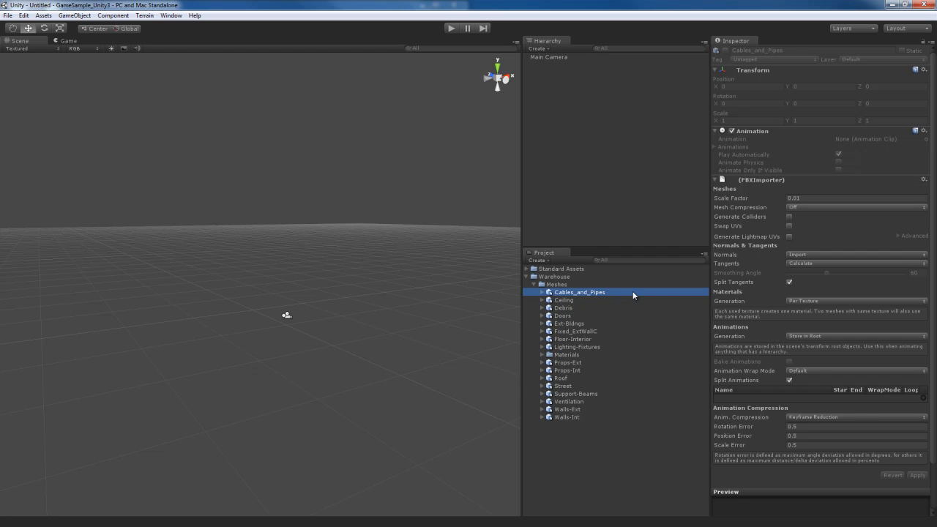
alt+drag(398, 338, 400, 301)
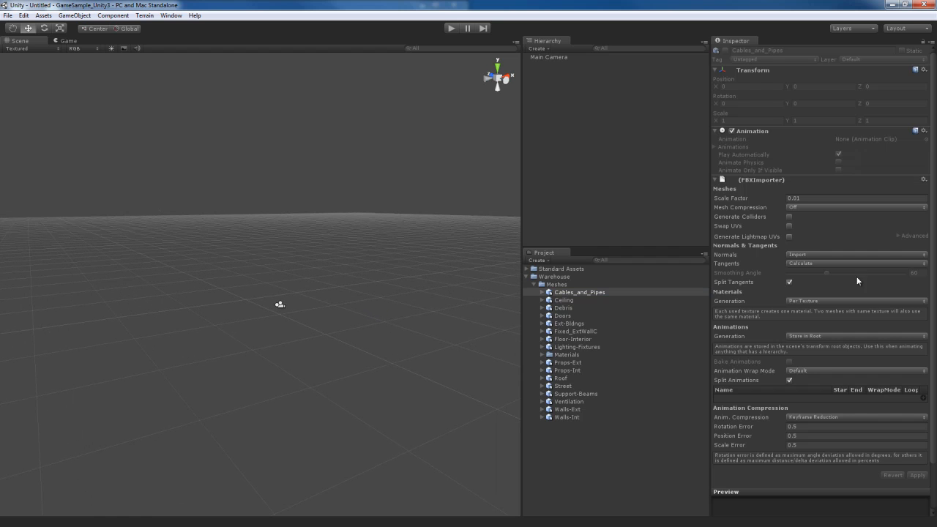
click(569, 294)
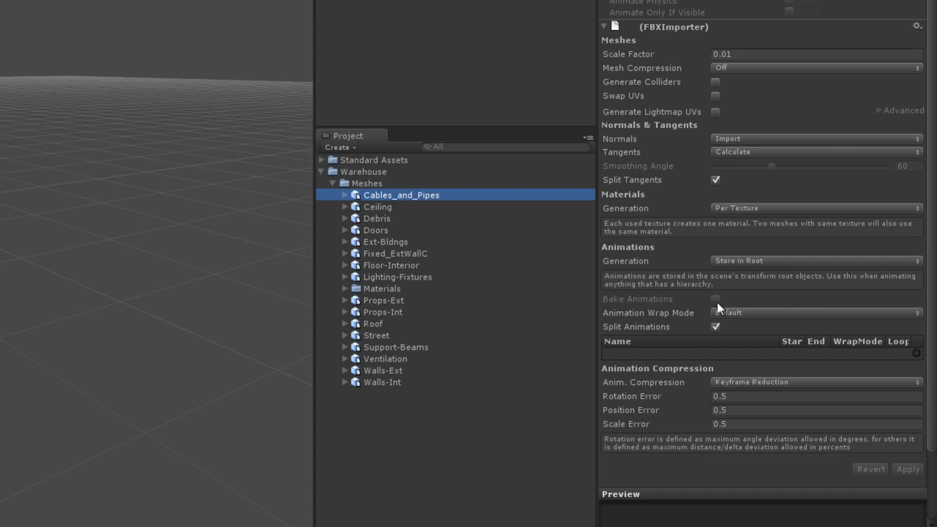
scroll(746, 287, down, 3)
scroll(746, 291, up, 3)
click(747, 54)
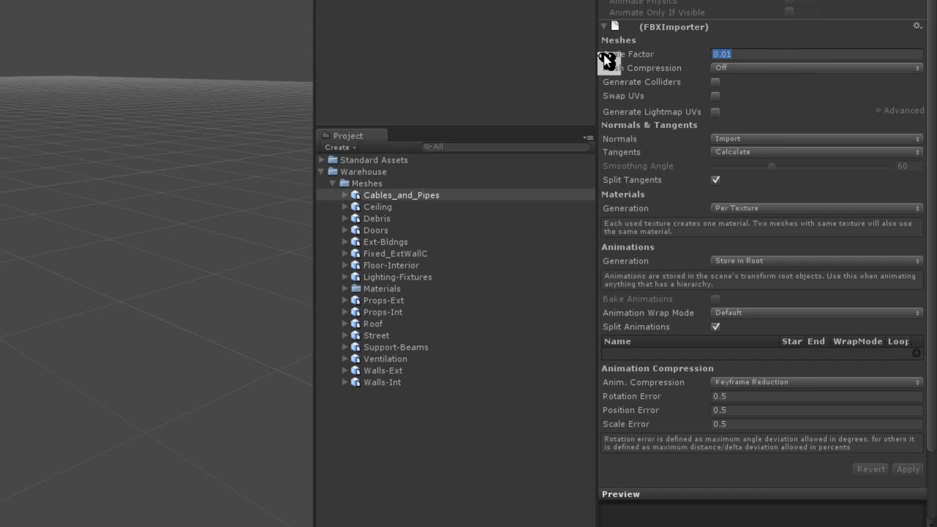
double_click(771, 58)
drag(771, 58, 665, 63)
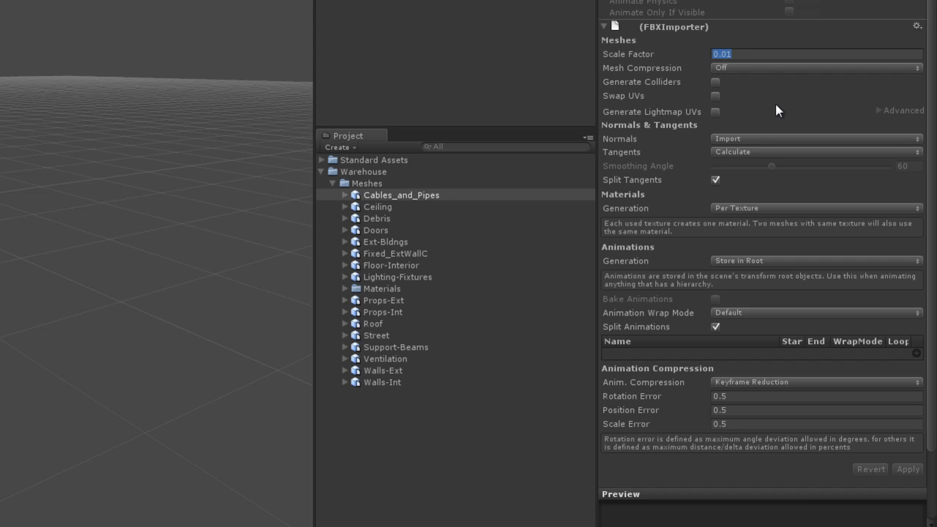
text(1)
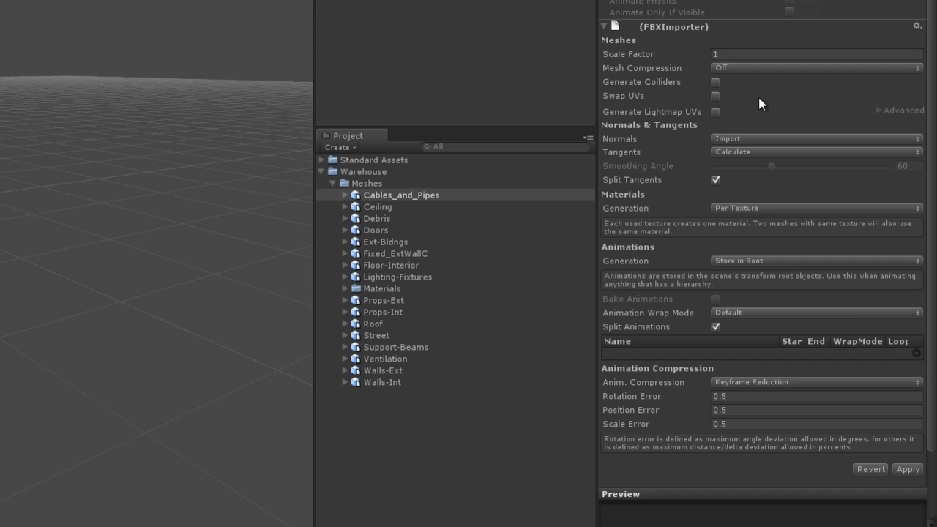
Step: Review the Mesh Compression options for Cables_and_Pipes and choose Off
click(746, 66)
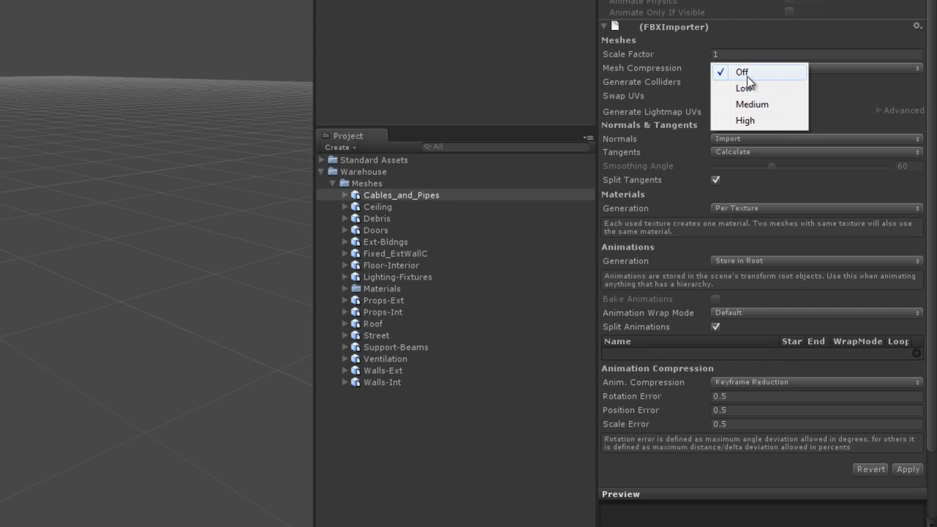
click(746, 72)
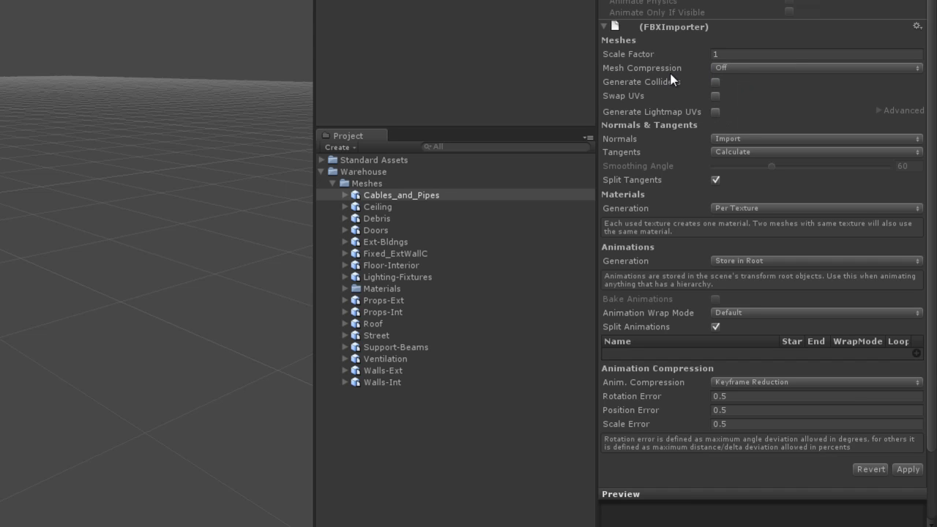
click(743, 68)
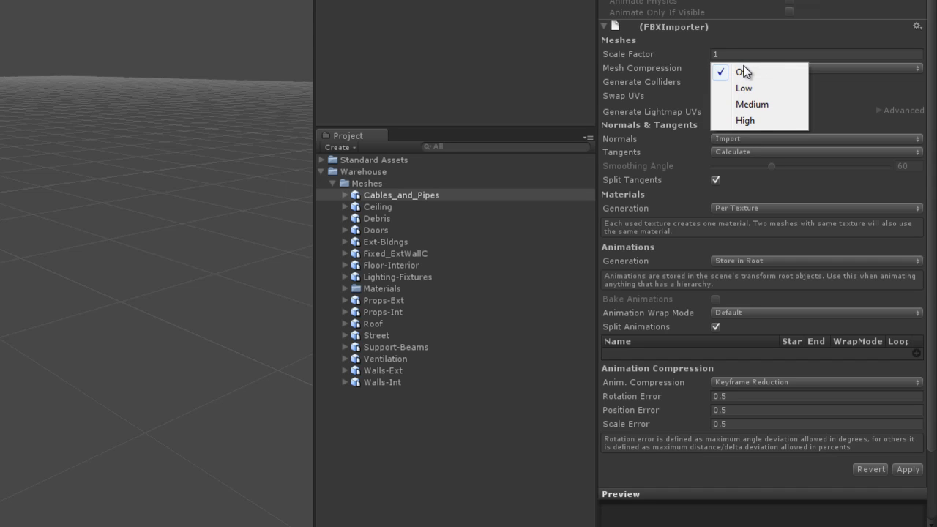
click(752, 73)
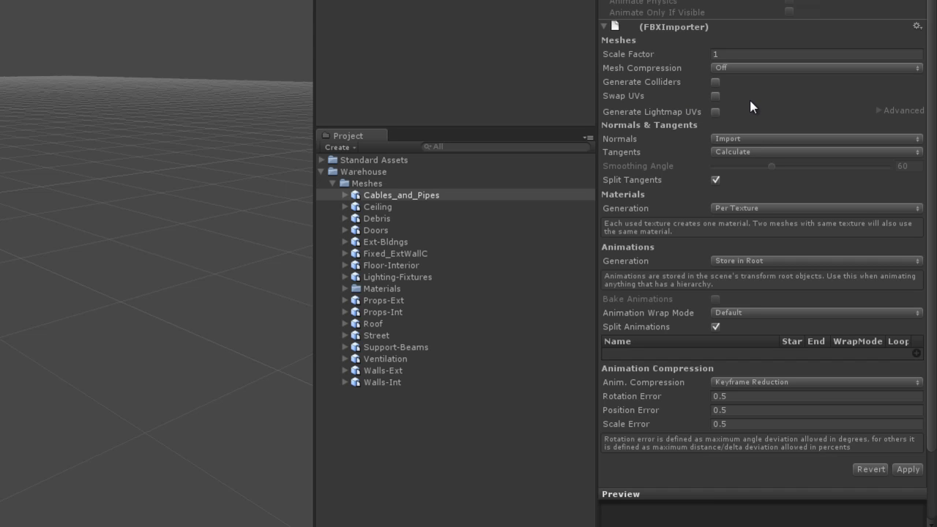
Step: Enable Generate Colliders and Generate Lightmap UVs for Cables_and_Pipes, and check the advanced lightmap UV settings
click(715, 82)
click(715, 111)
click(878, 110)
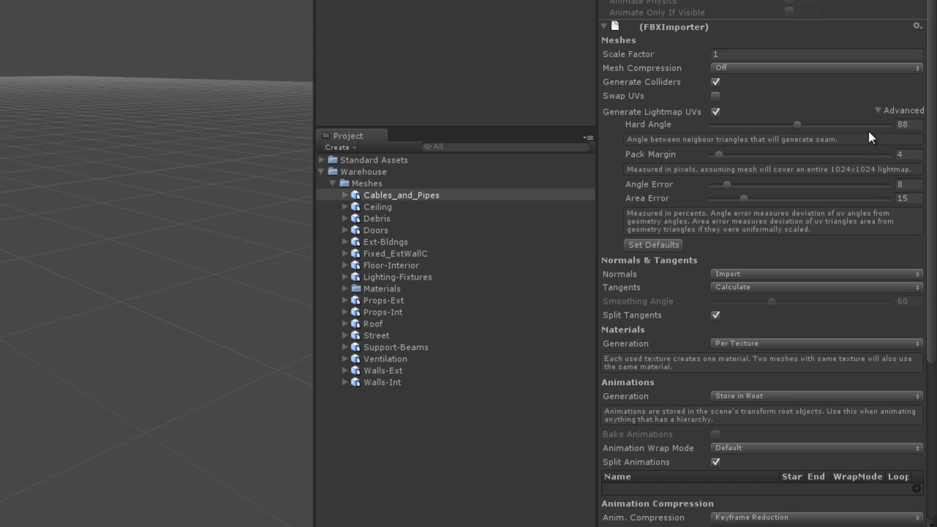
click(878, 110)
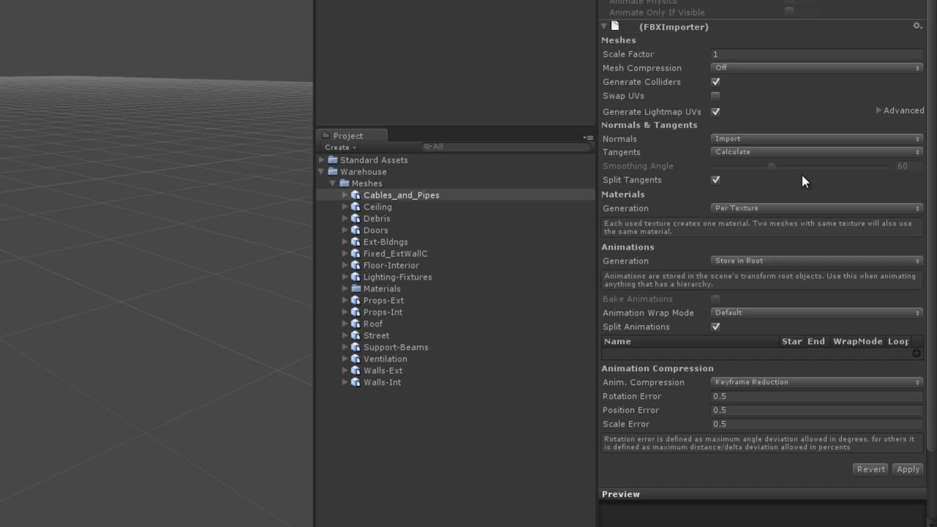
Step: Review the Normals options for Cables_and_Pipes and choose Import
click(747, 137)
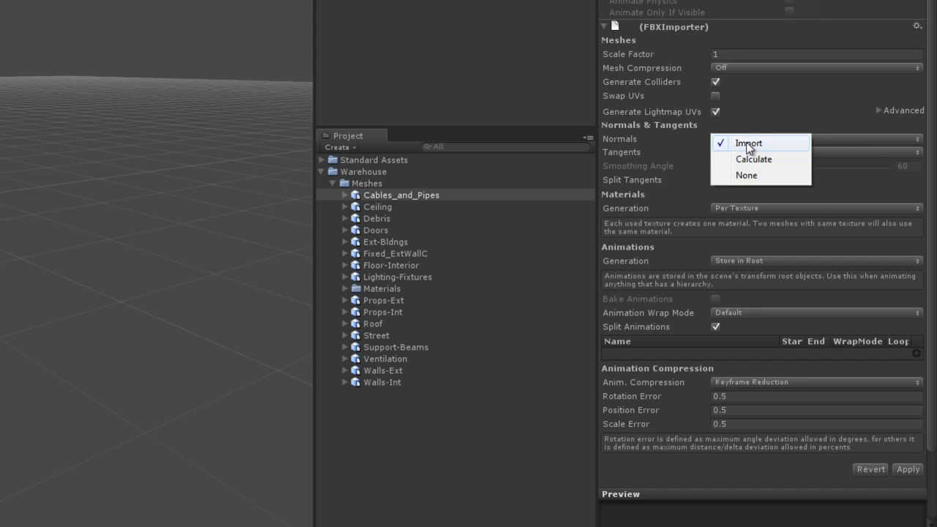
click(748, 144)
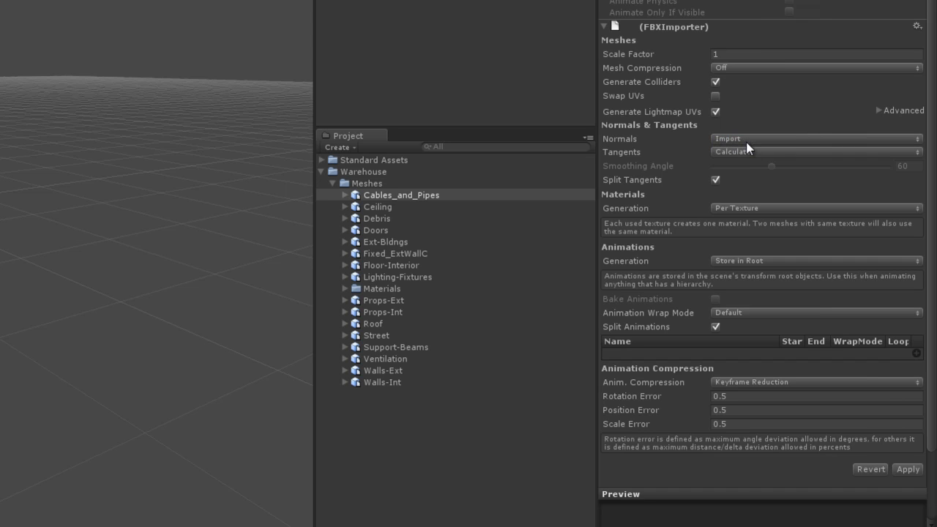
click(790, 139)
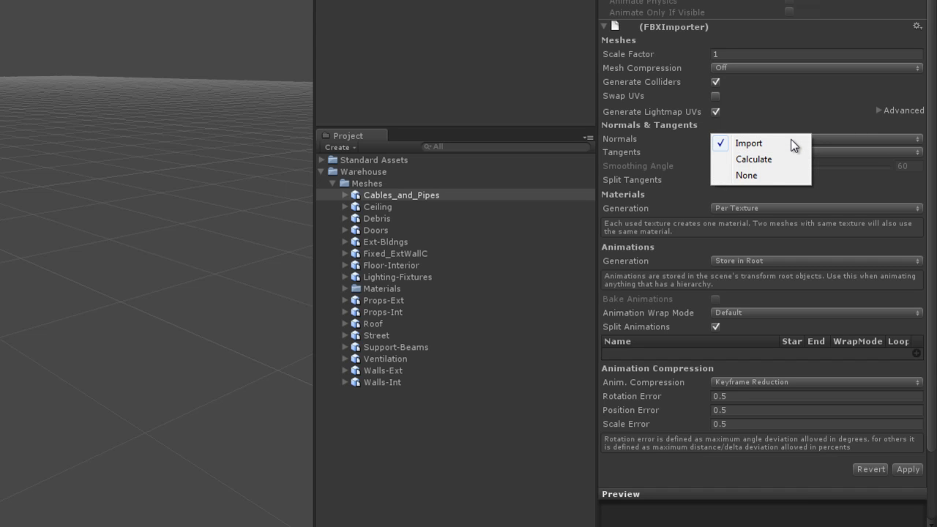
click(752, 145)
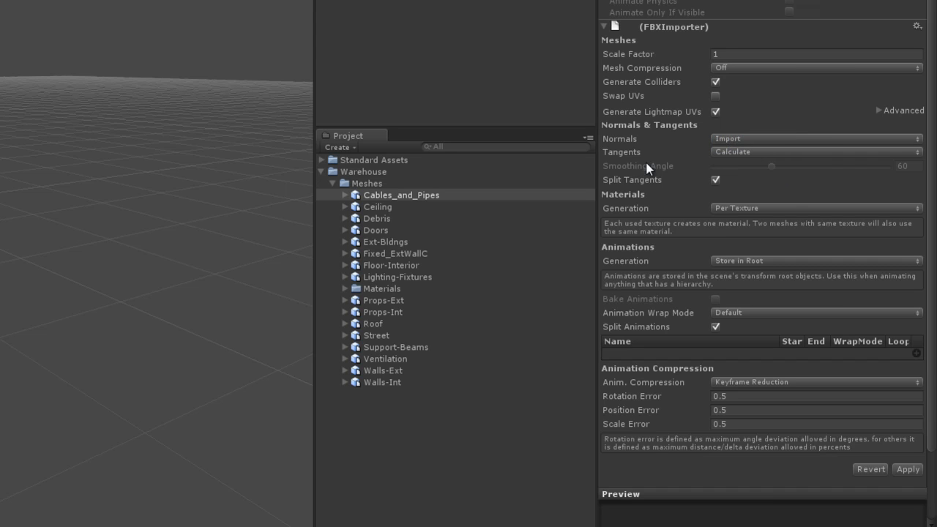
Step: Keep the material Generation option of Cables_and_Pipes at Per Texture and apply the import settings
click(742, 208)
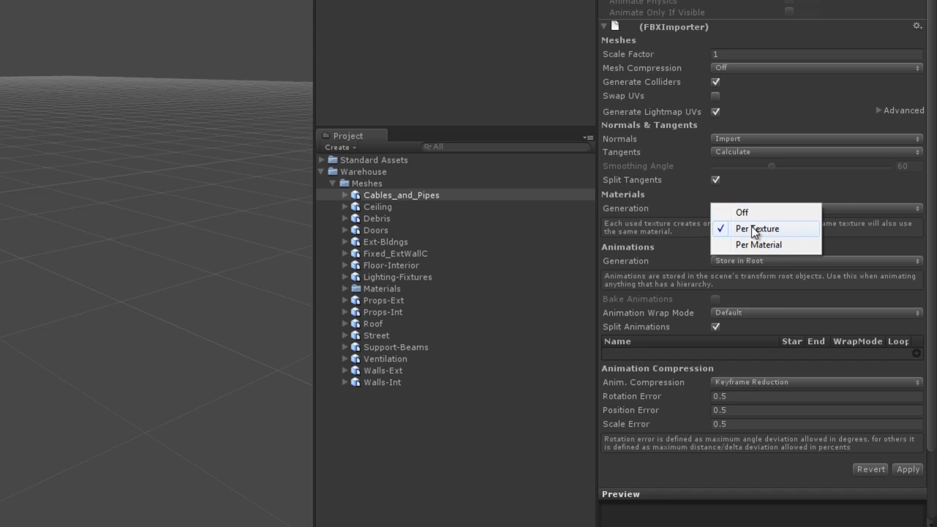
click(754, 231)
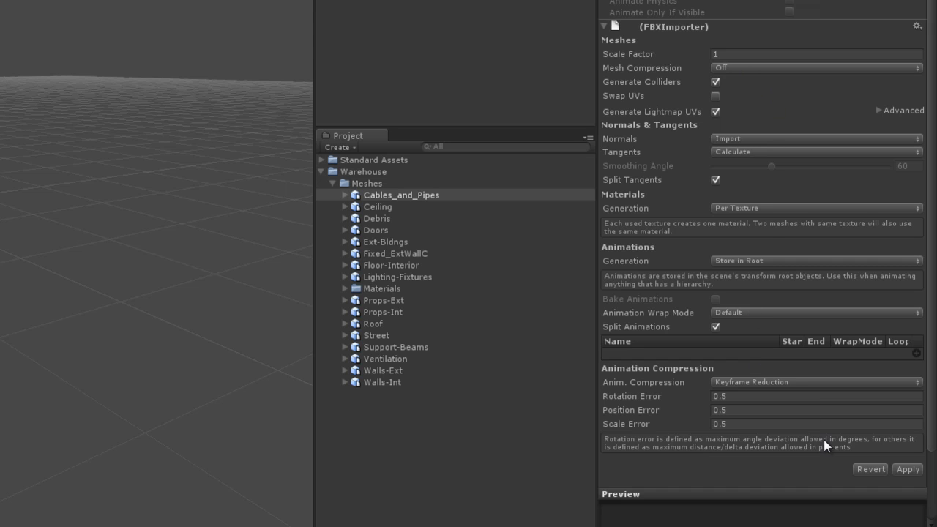
click(907, 469)
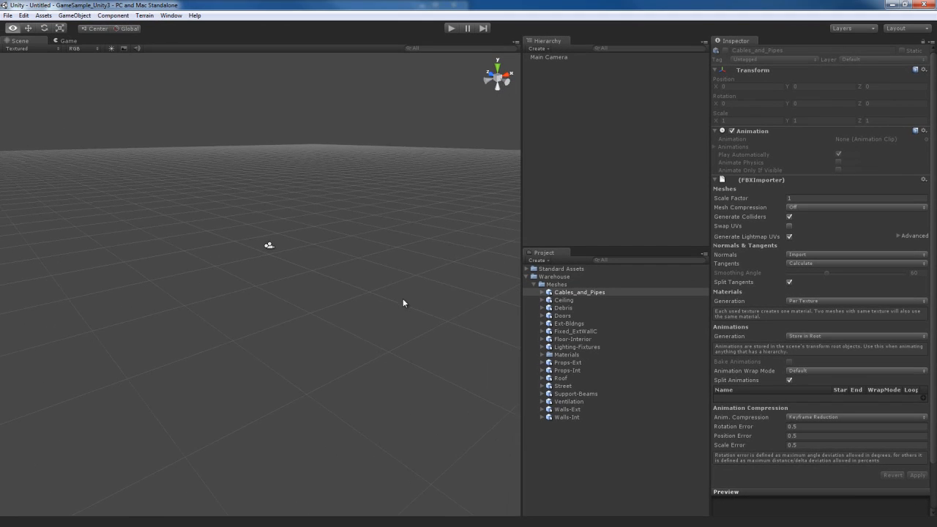
Step: Place the Cables_and_Pipes mesh from the Meshes folder into the scene
right_drag(389, 296, 394, 295)
click(591, 292)
drag(590, 291, 468, 308)
drag(338, 285, 322, 223)
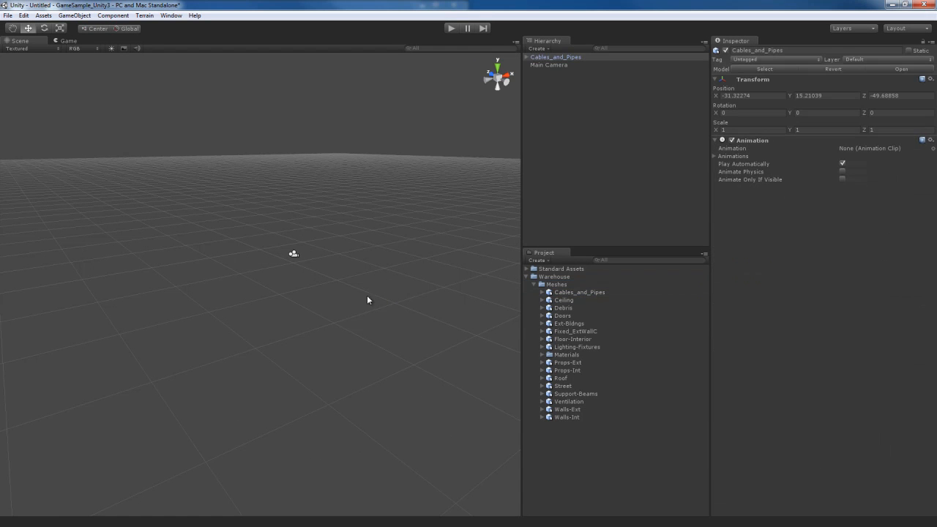
alt+drag(381, 297, 341, 339)
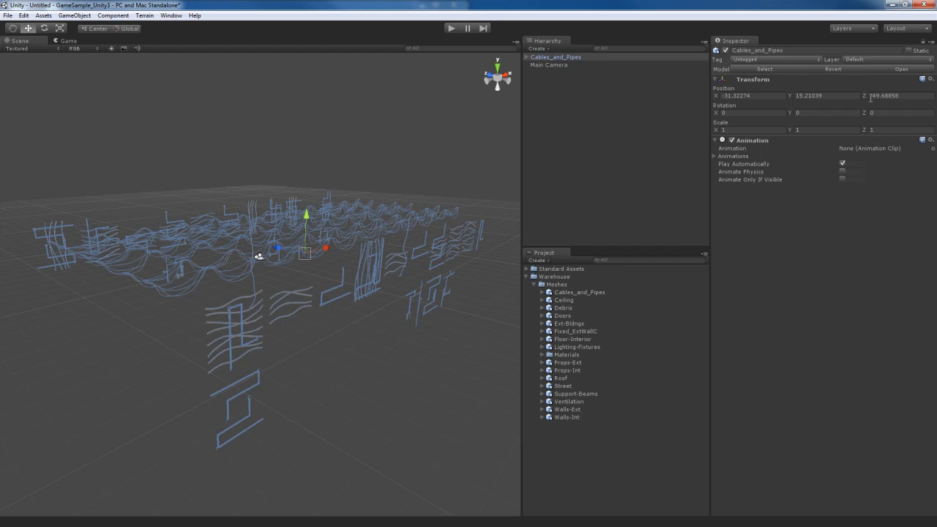
Step: Set the position of the Cables_and_Pipes object in the scene to X 0, Y 0, Z 0
double_click(778, 95)
drag(766, 104, 651, 91)
text(0)
key(Tab)
text(0)
key(Tab)
text(0)
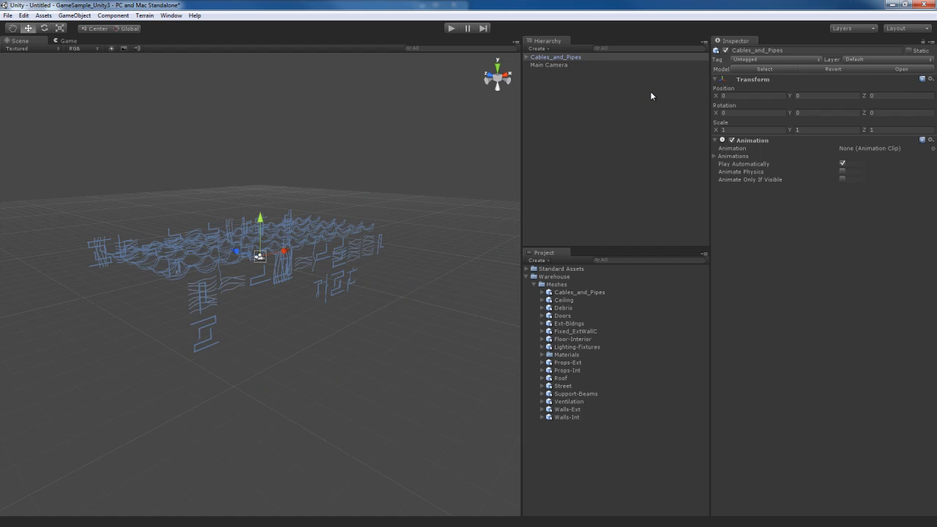
right_drag(399, 265, 378, 259)
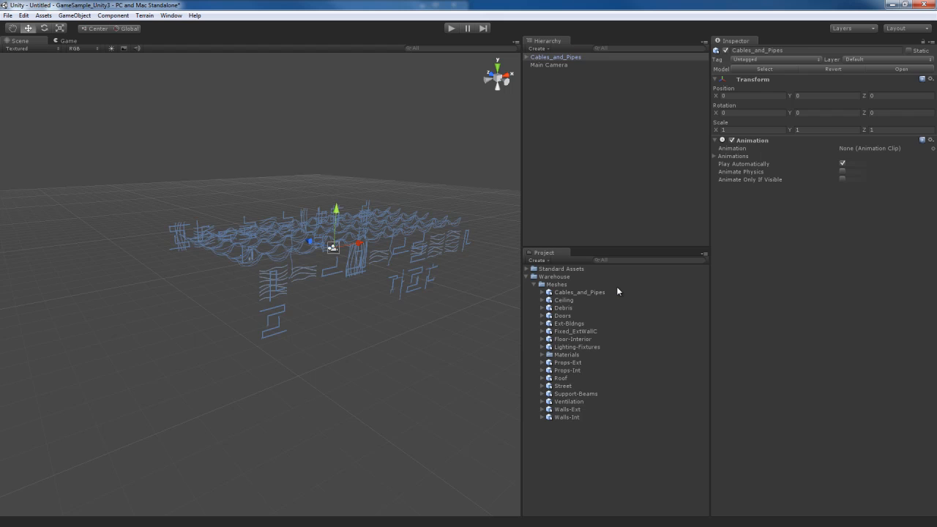
Step: Set the Ceiling mesh's Scale Factor to 1, enable Generate Colliders and Generate Lightmap UVs, and apply the import settings
click(566, 302)
click(817, 198)
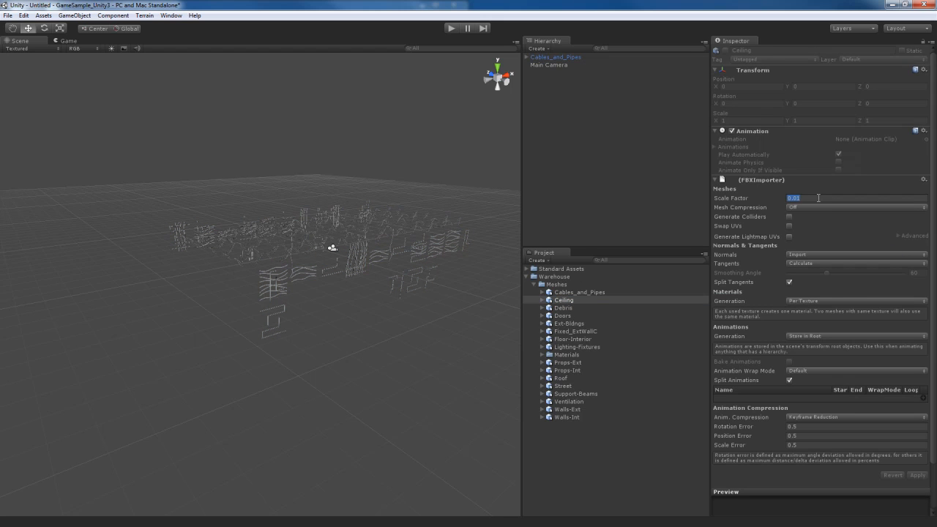
text(1)
click(790, 218)
click(789, 236)
click(917, 475)
Step: Place the Ceiling mesh into the scene and set its position to X 0, Y 0, Z 0
drag(568, 305, 351, 310)
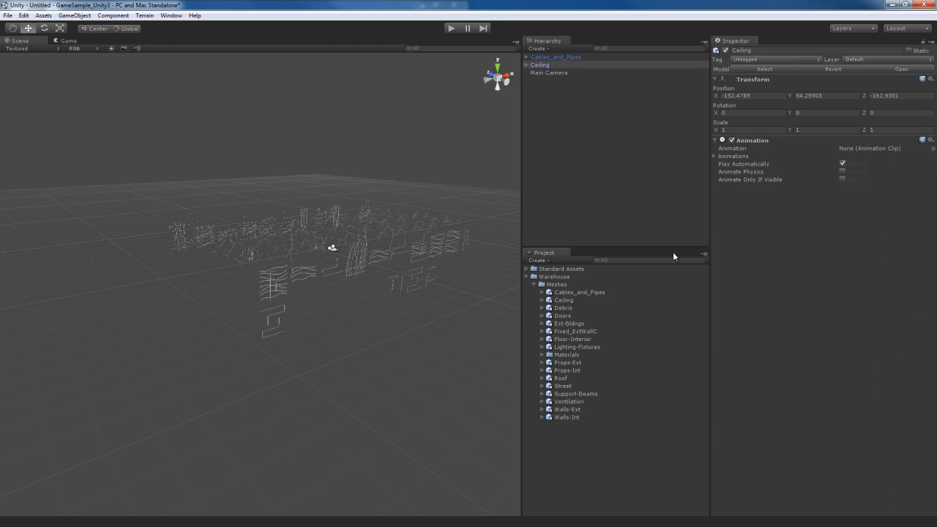
click(776, 96)
text(0)
key(Tab)
text(0)
key(Tab)
text(0)
key(Return)
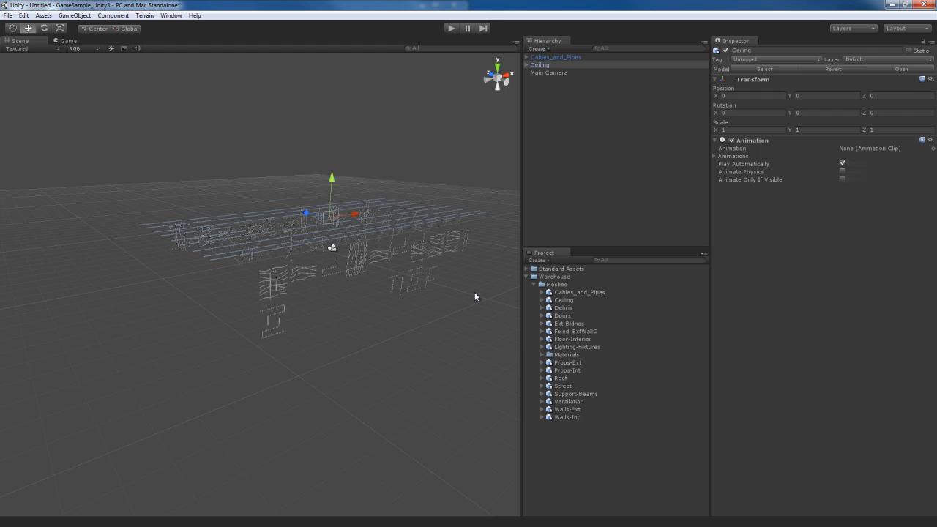
Step: Set the Debris mesh's Scale Factor to 1, enable Generate Lightmap UVs, and apply the import settings
click(566, 308)
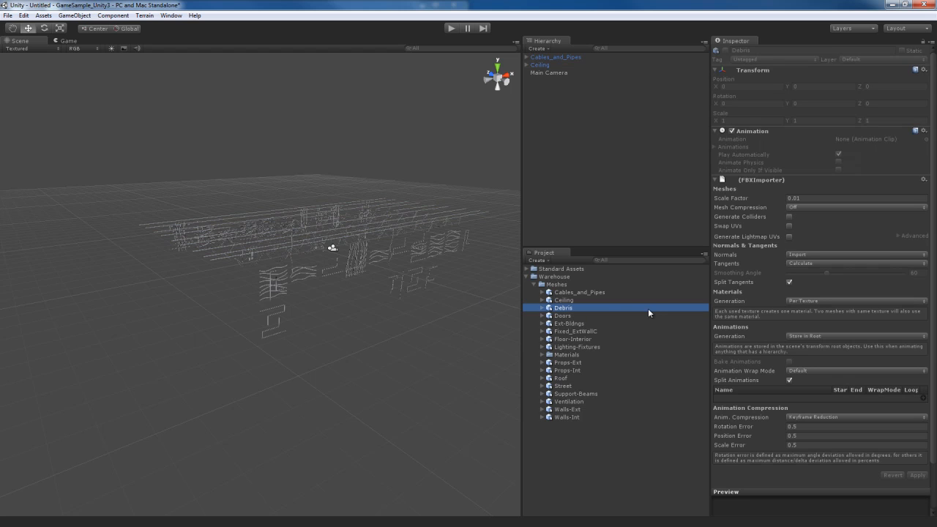
click(816, 198)
text(1)
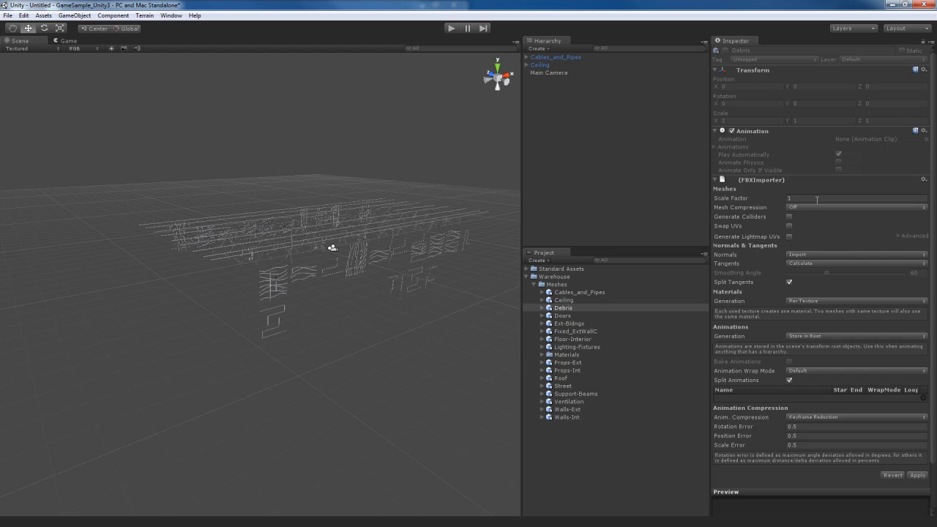
click(790, 237)
click(917, 475)
Step: Place the Debris mesh into the scene and set its position to X 0, Y 0, Z 0
drag(376, 303, 366, 303)
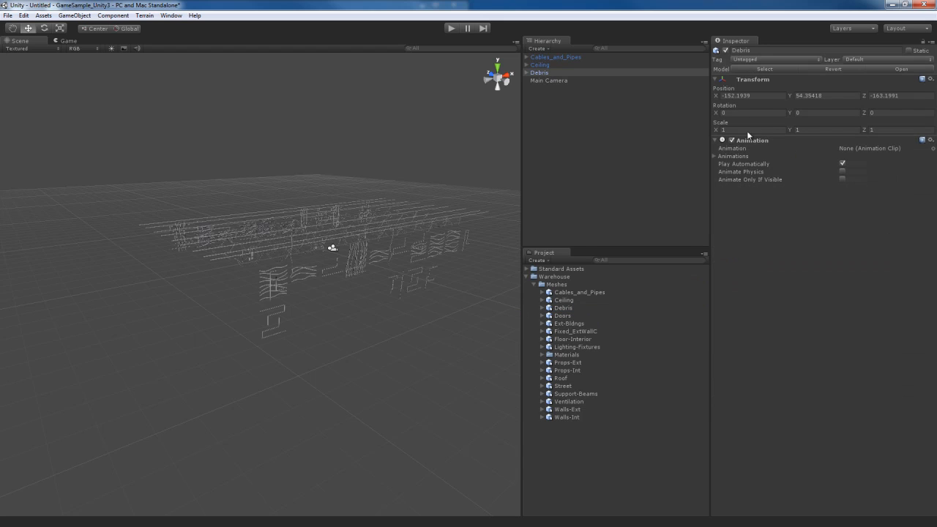
click(762, 96)
text(0)
key(Tab)
text(0)
key(Return)
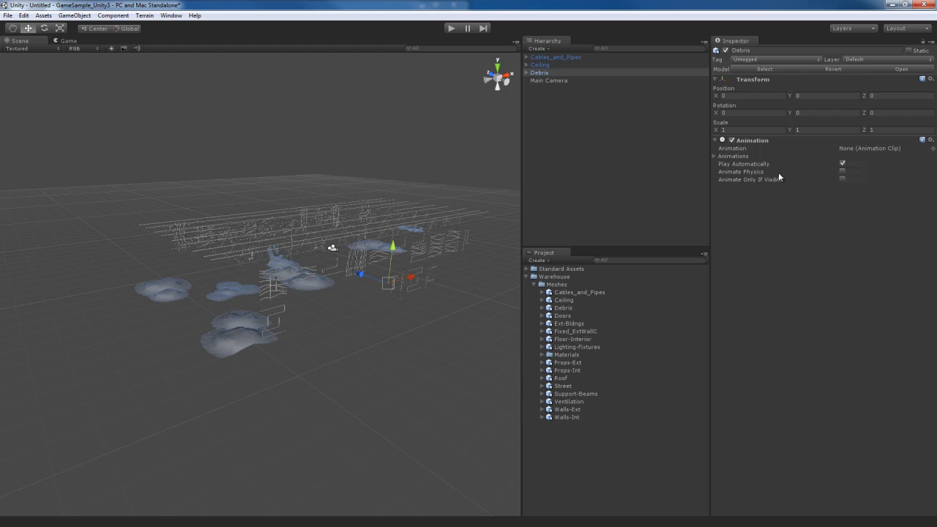
alt+drag(366, 335, 386, 350)
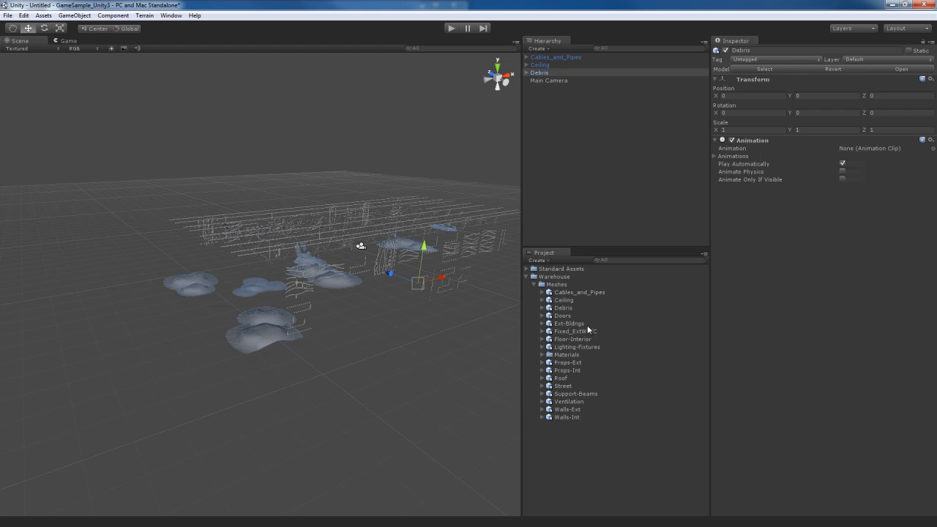
Step: Open the import settings of the Doors mesh in the Meshes folder
click(564, 316)
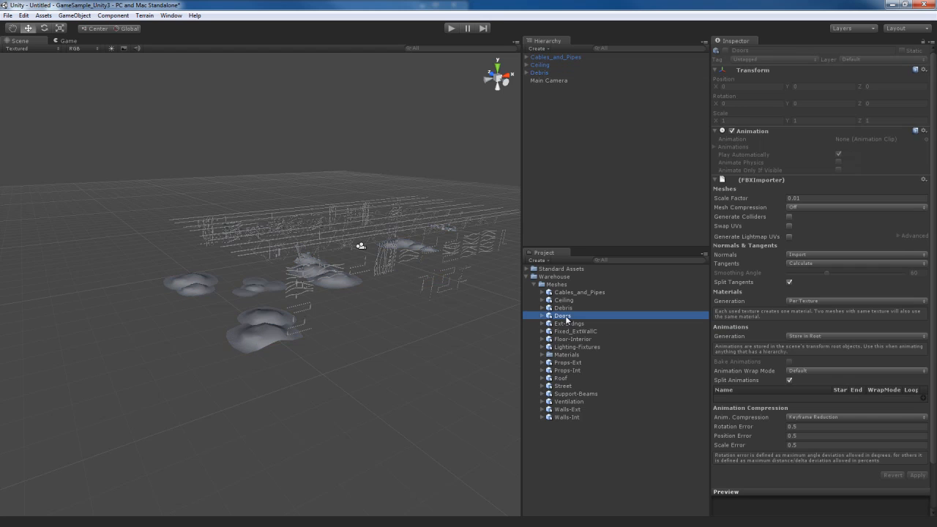